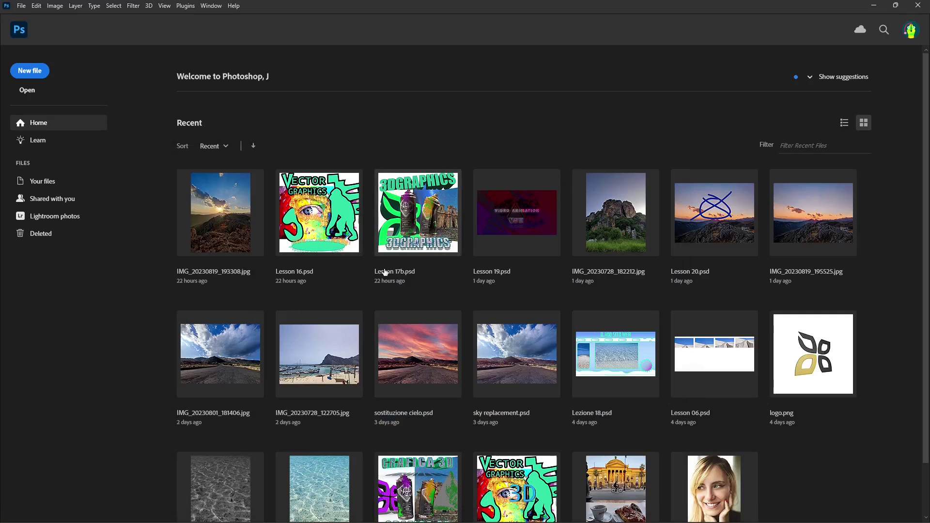
Step: Start opening an image file and browse up through the PHOTOSHOP folder to WORKS
left_click(30, 92)
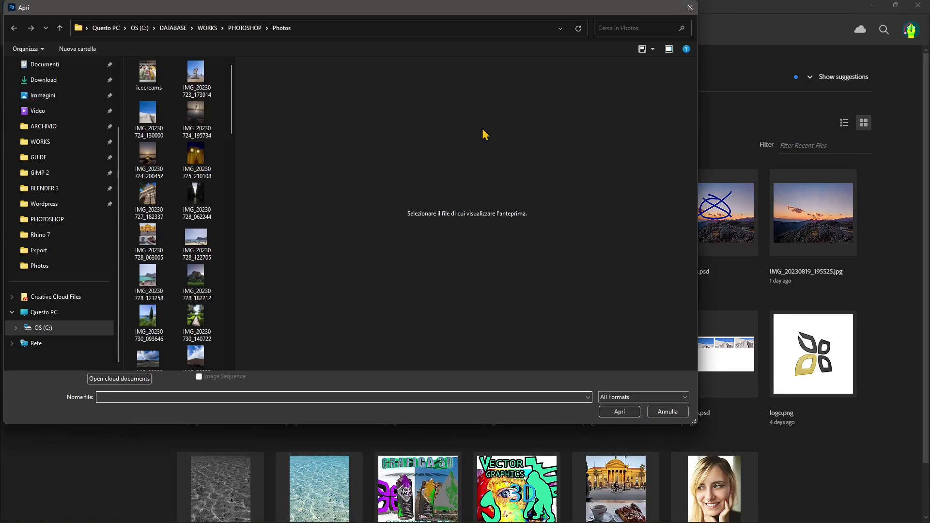
left_click_drag(236, 260, 382, 266)
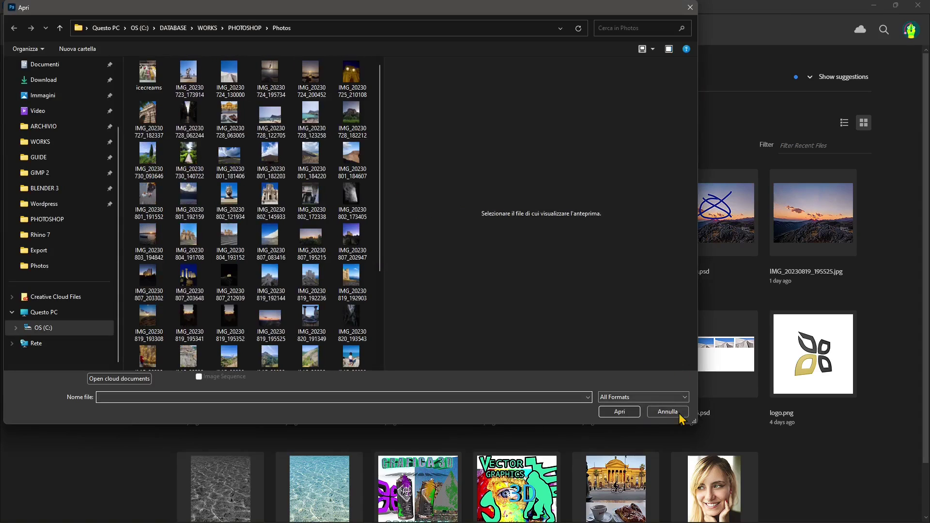
scroll(243, 252, "down", 3)
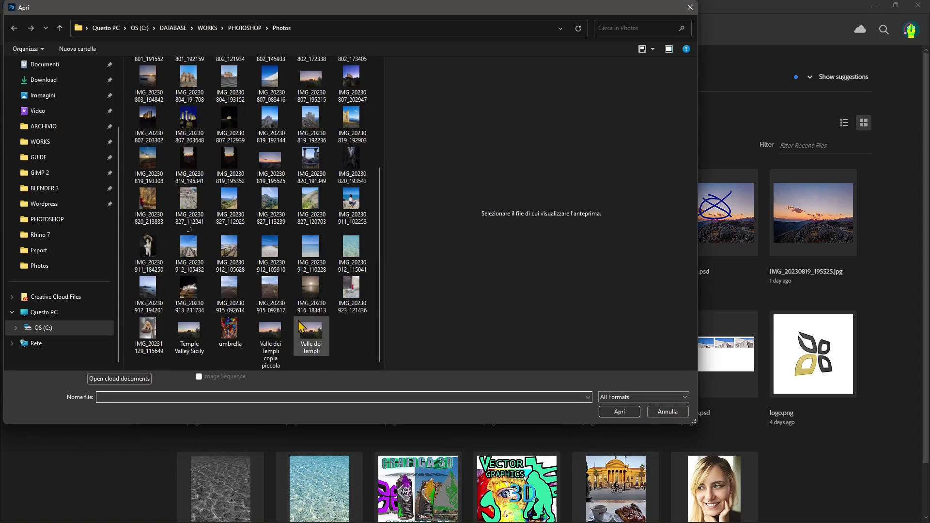
scroll(302, 325, "up", 3)
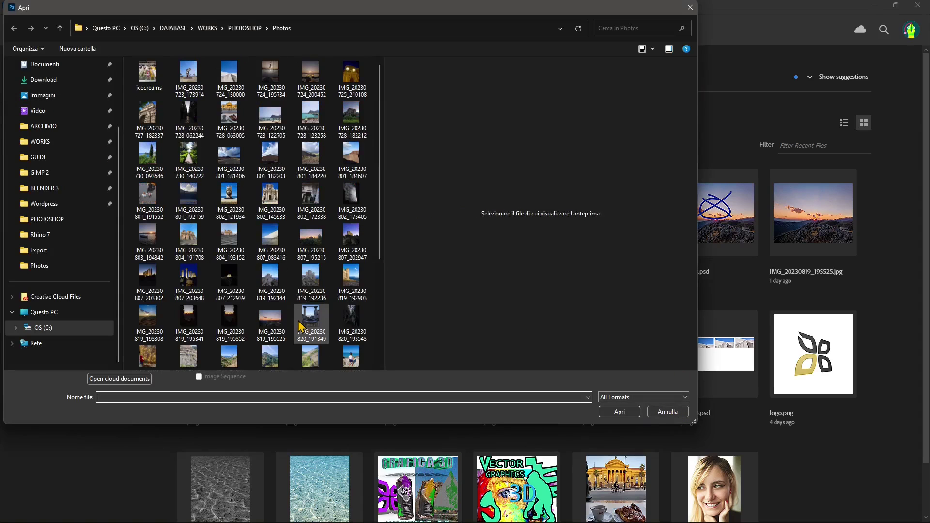
left_click(245, 28)
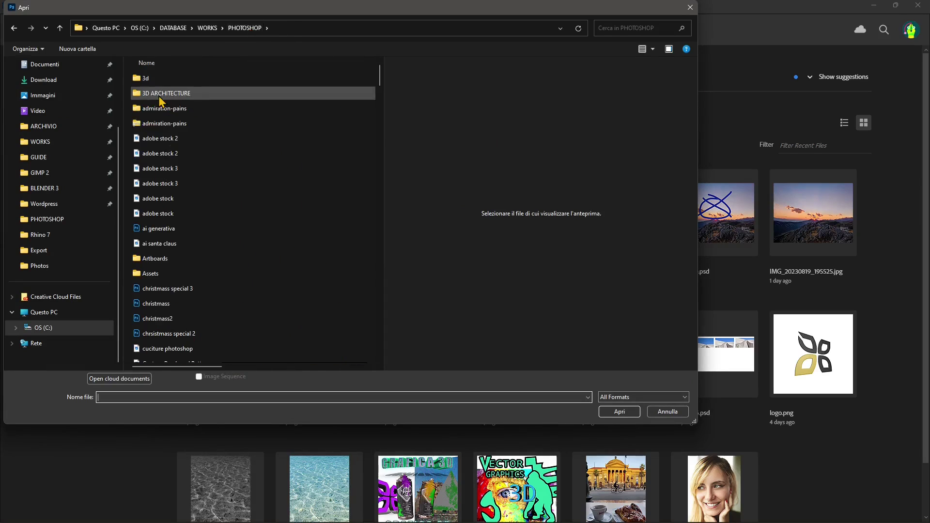
scroll(224, 247, "down", 3)
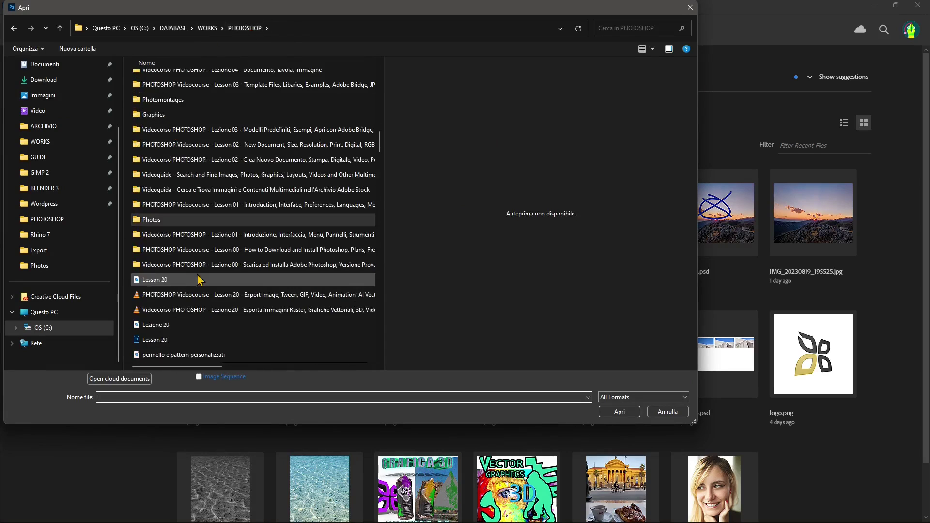
scroll(220, 299, "down", 2)
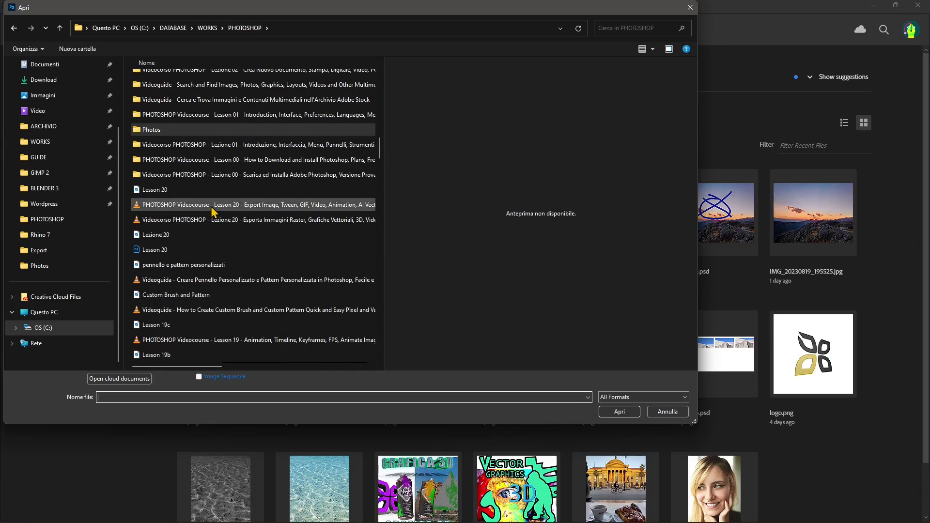
scroll(213, 208, "up", 2)
left_click(207, 27)
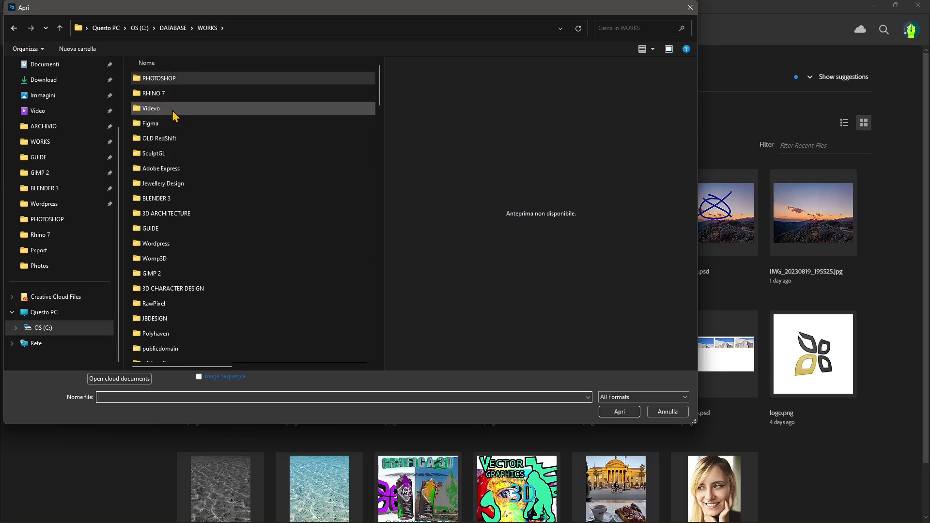
Step: Open logo_trasp01 badge green.png from JBDESIGN > jbdesign brand logo
left_click(174, 110)
type("jb")
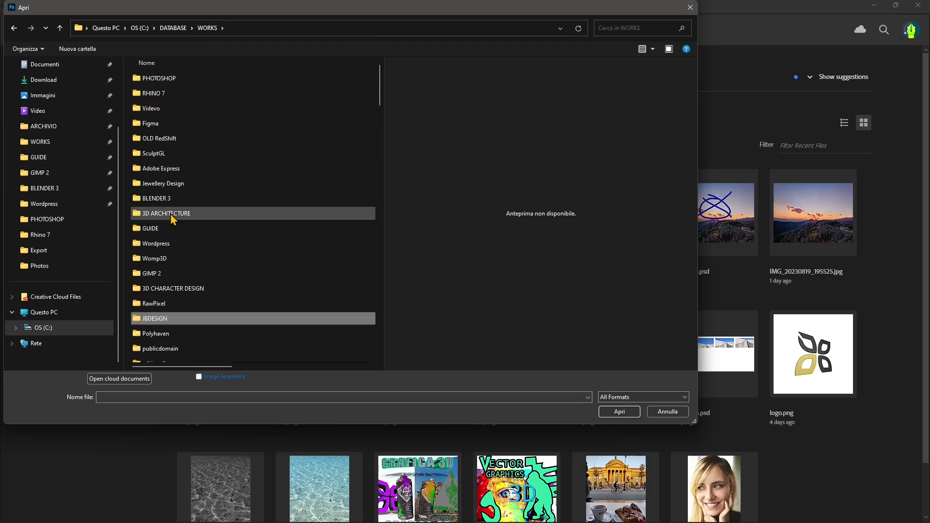
double_click(178, 320)
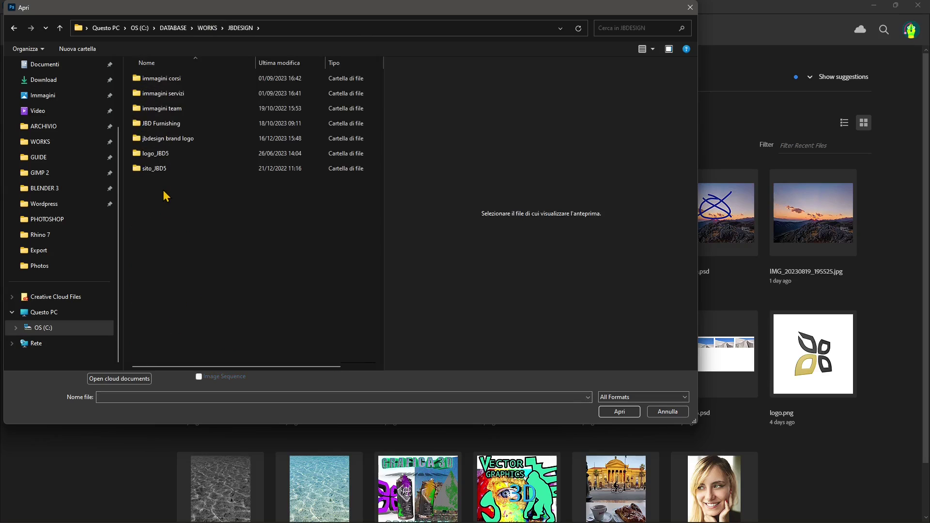
double_click(174, 138)
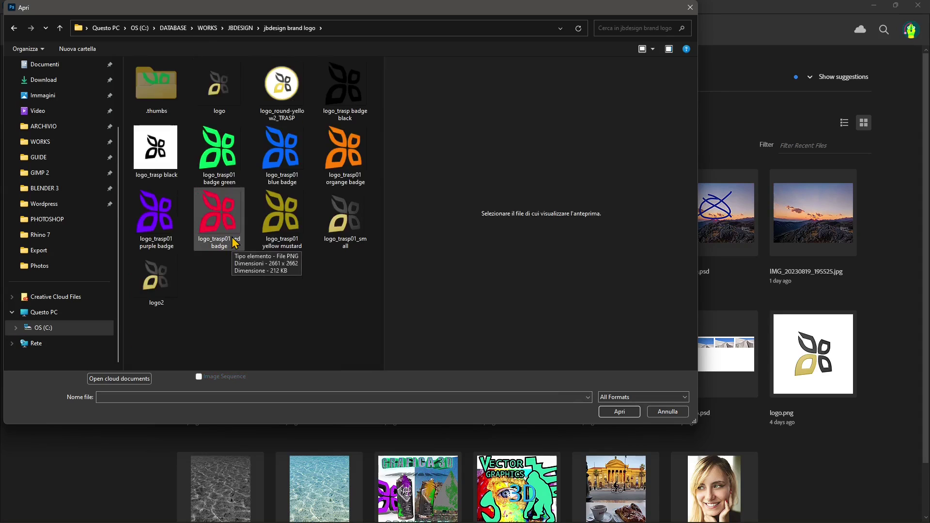
left_click(236, 171)
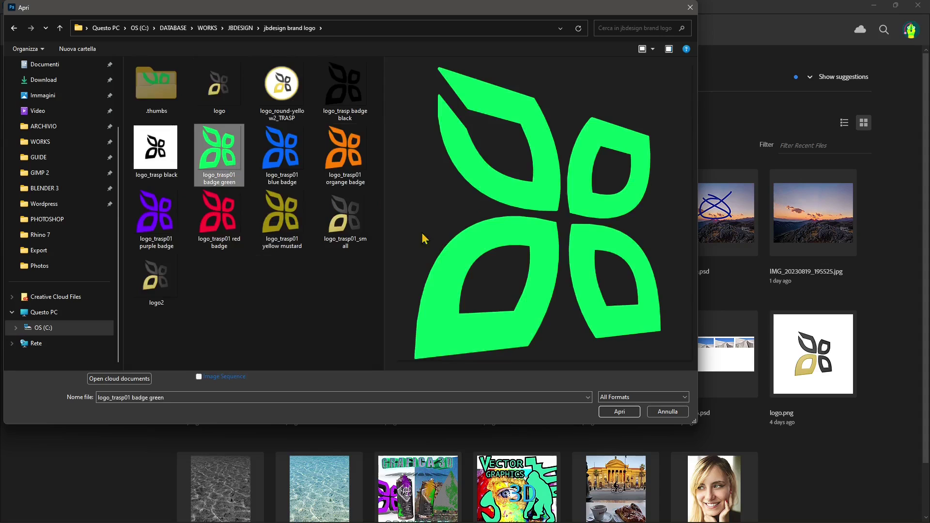
left_click(620, 413)
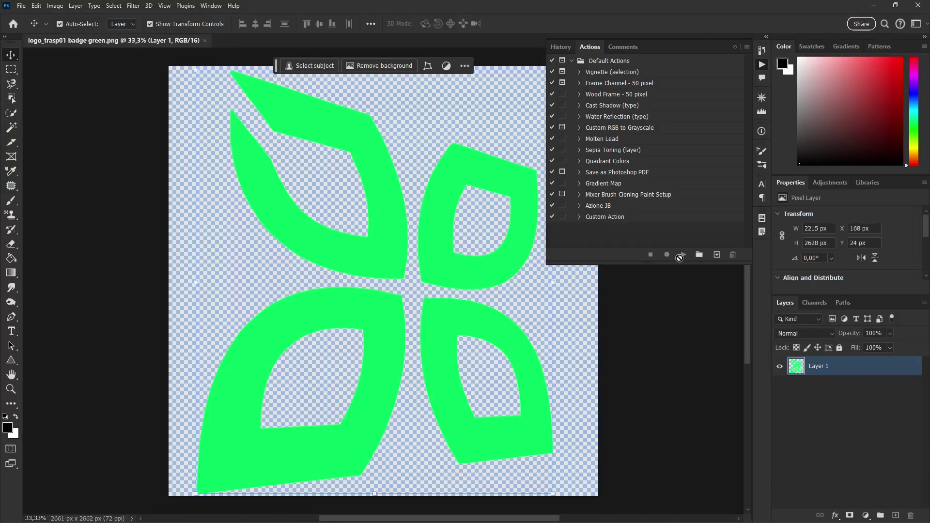
Step: Switch to the 3D workspace and collapse the floating history and actions panel
left_click(211, 6)
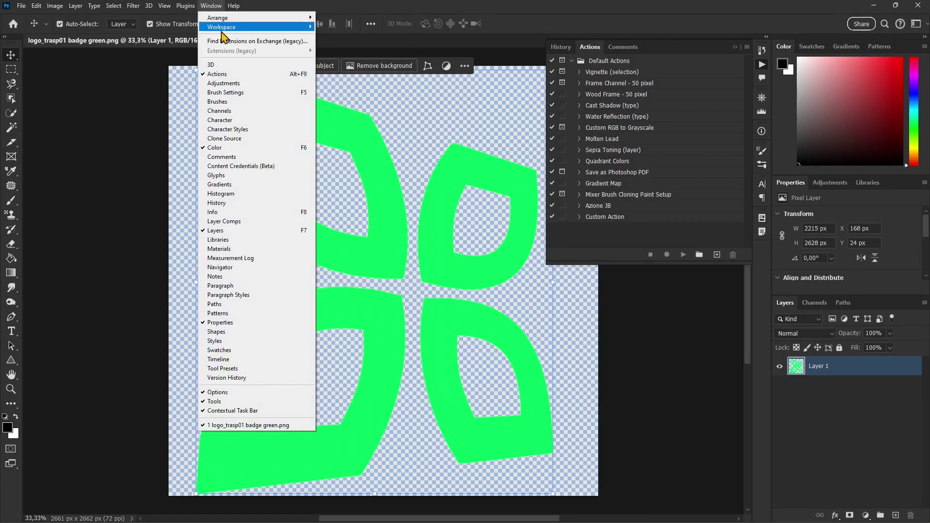
mouse_move(238, 30)
left_click(326, 35)
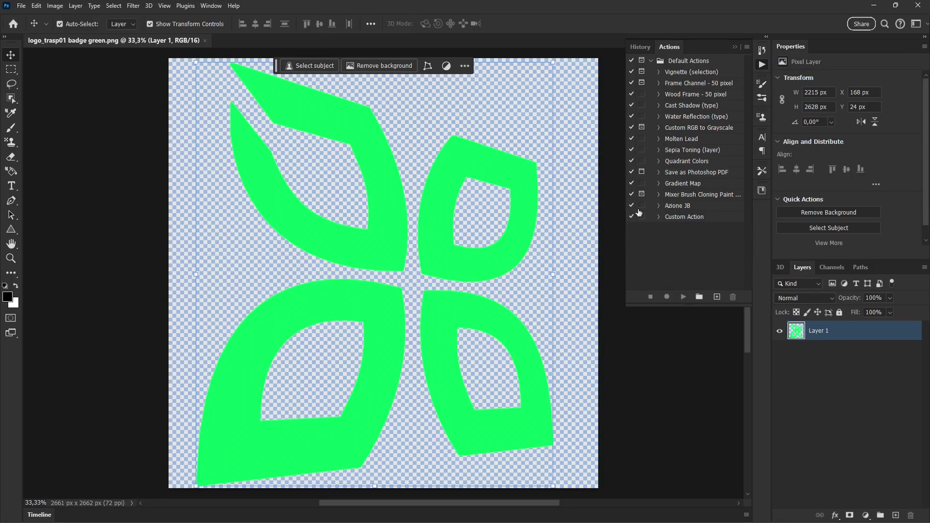
left_click(735, 47)
Step: Create a New 3D Extrusion from Layer 1, accepting the discontinued-features warning
left_click(149, 6)
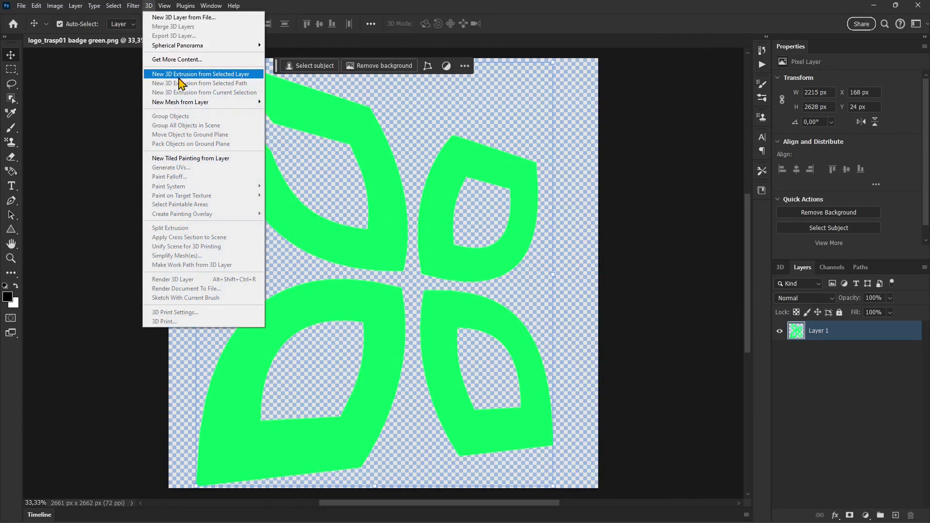
left_click(217, 78)
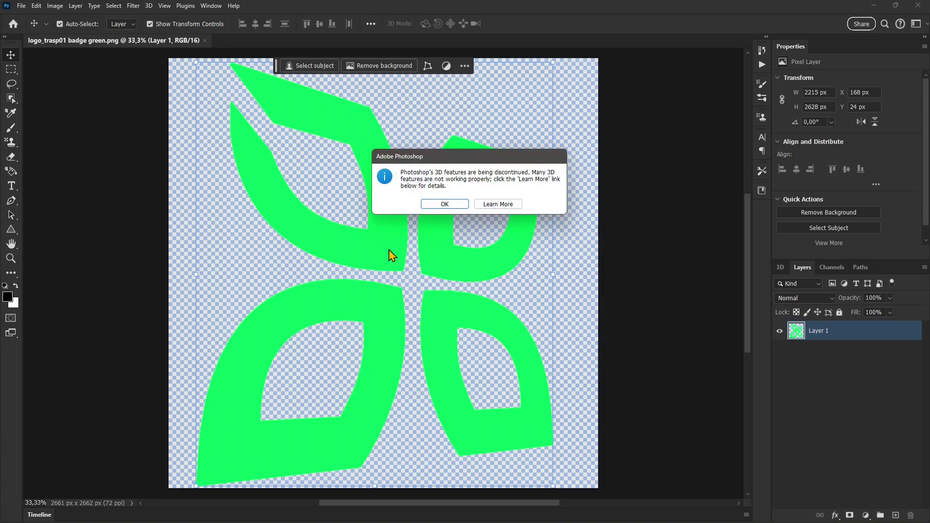
left_click(438, 207)
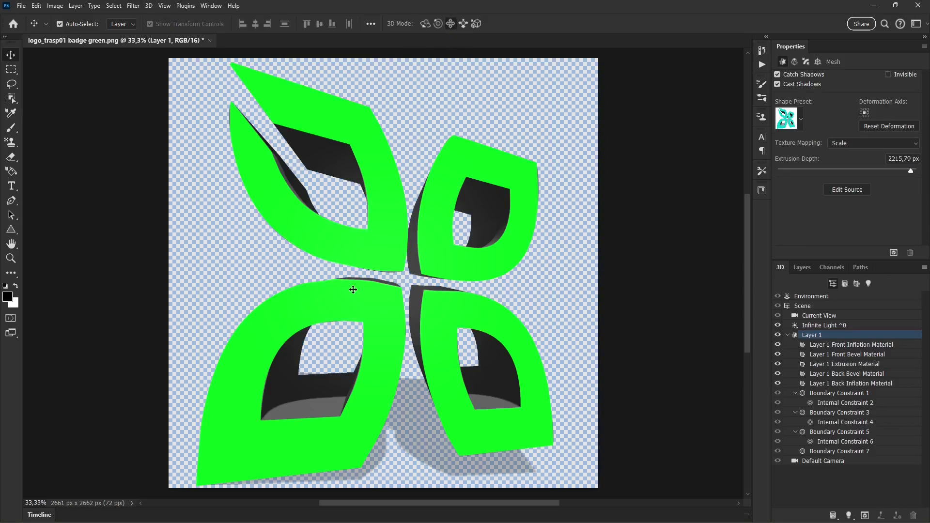
Step: Try moving the 3D logo, then undo back to its earlier position
left_click_drag(396, 299, 446, 94)
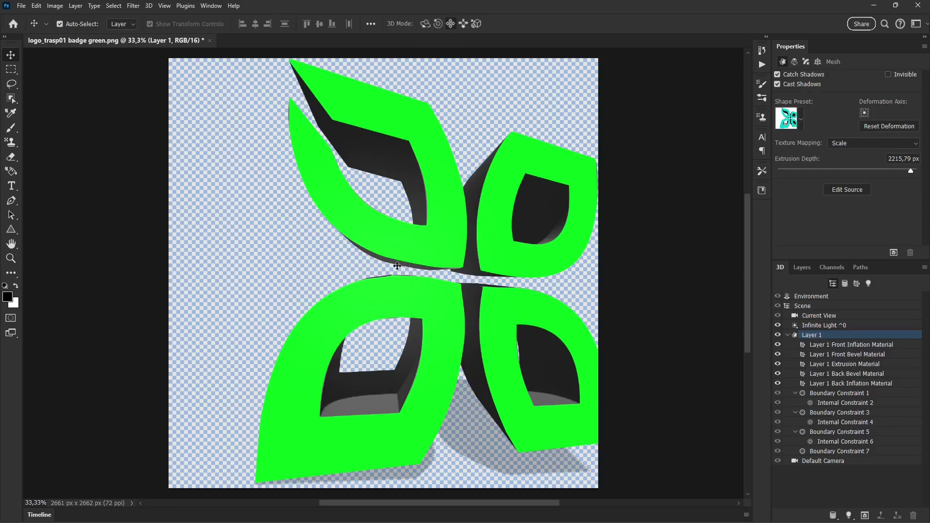
key("ctrl+z")
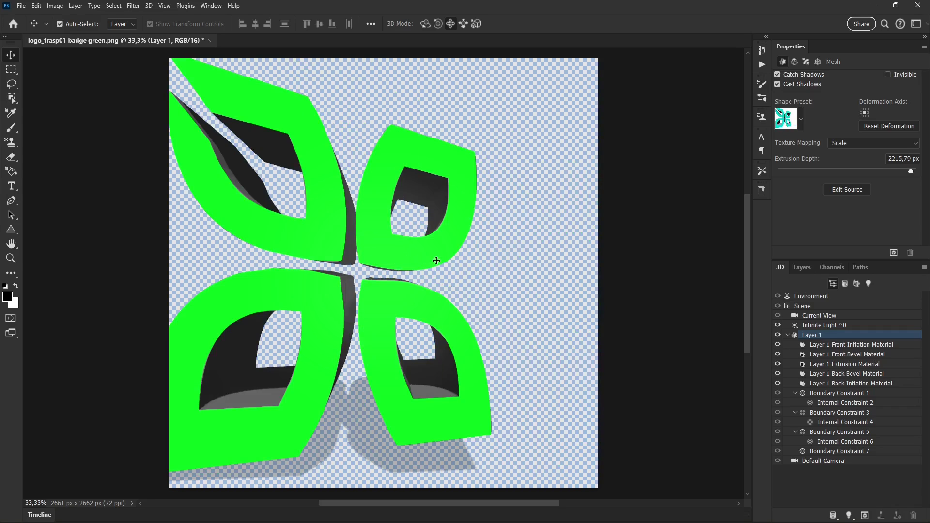
key("ctrl+shift+z")
key("ctrl+z")
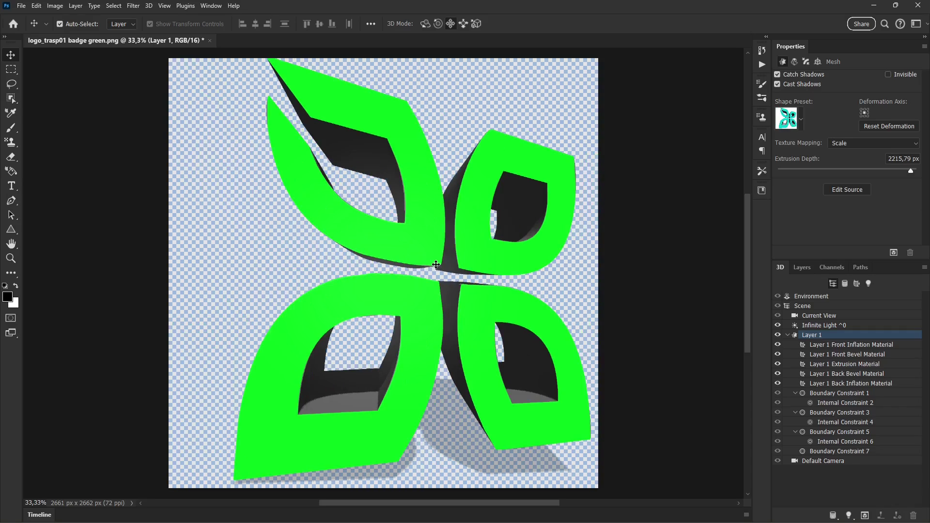
key("ctrl+z")
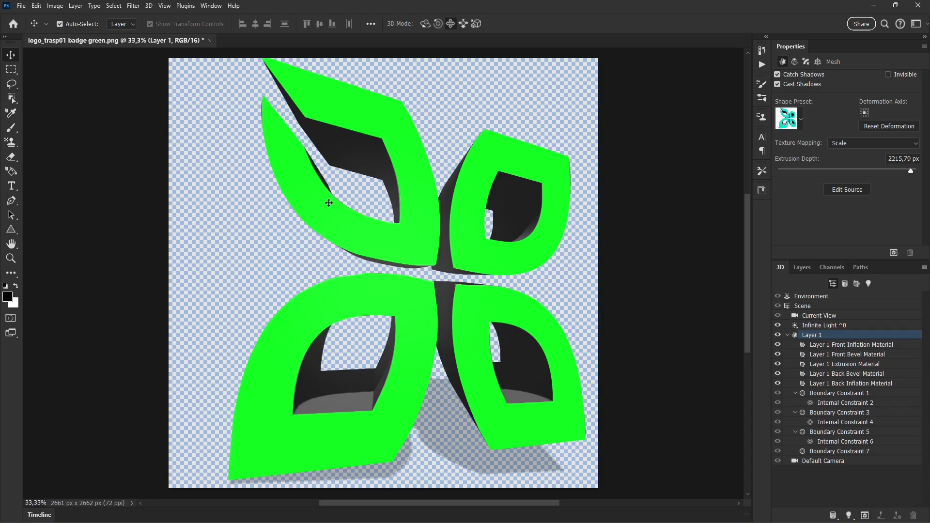
Step: Orbit the logo to view its grey sides, then undo to a slightly turned frontal pose
left_click(425, 23)
left_click_drag(388, 236, 404, 197)
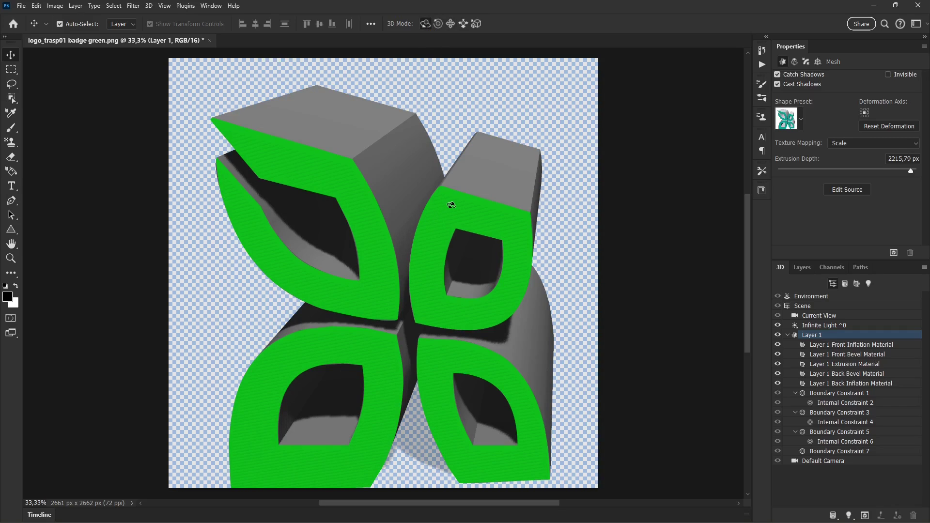
key("ctrl+z")
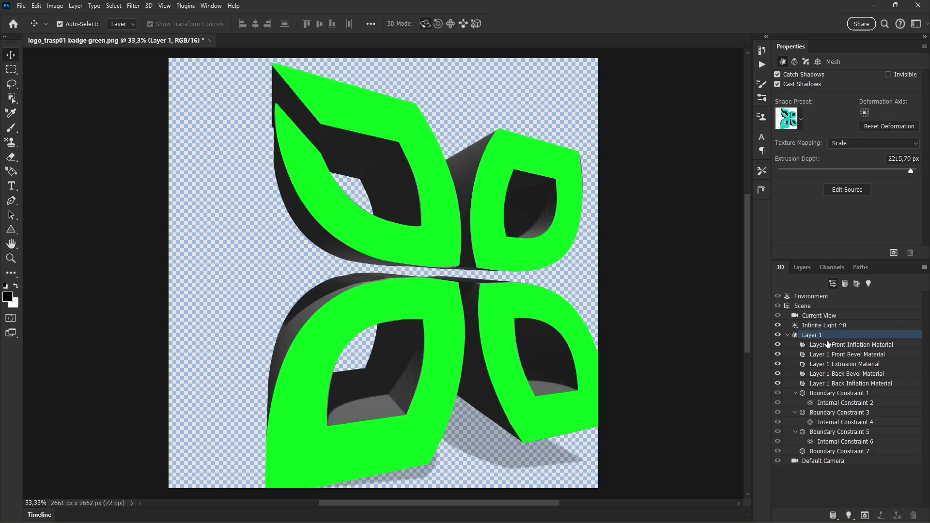
key("ctrl+z")
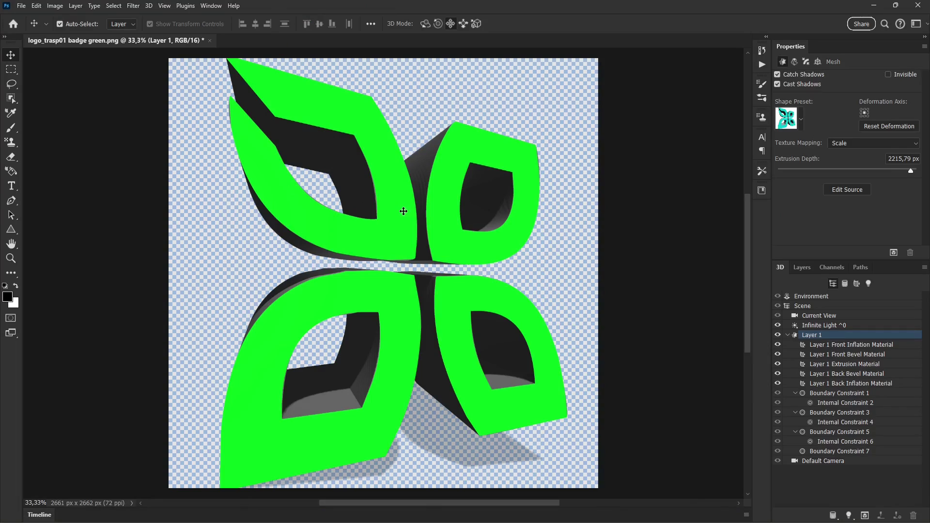
Step: Open the 3D layer Export Properties and move the window aside
left_click(150, 6)
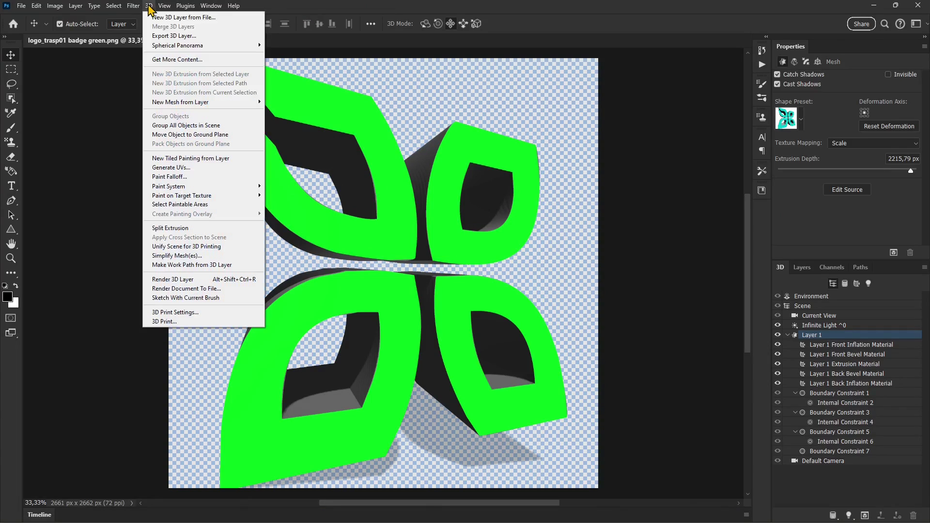
left_click(168, 39)
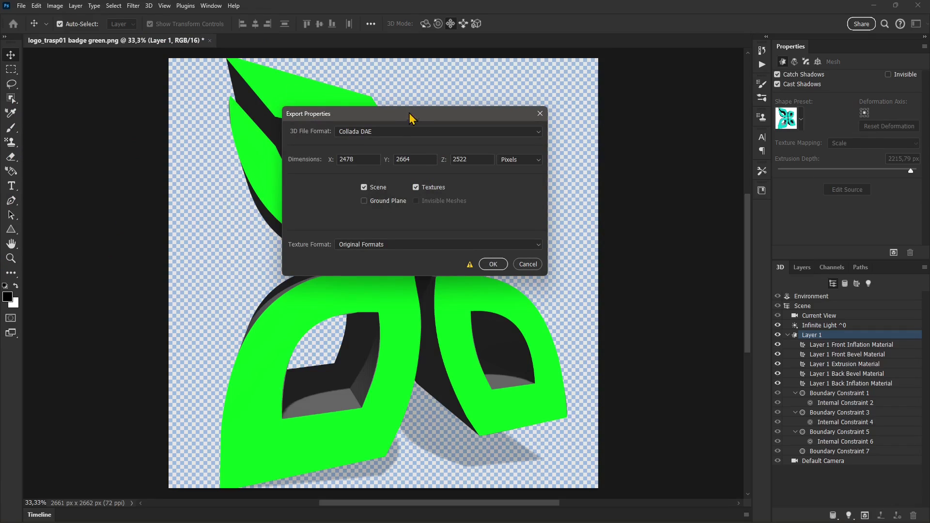
left_click_drag(409, 119, 379, 145)
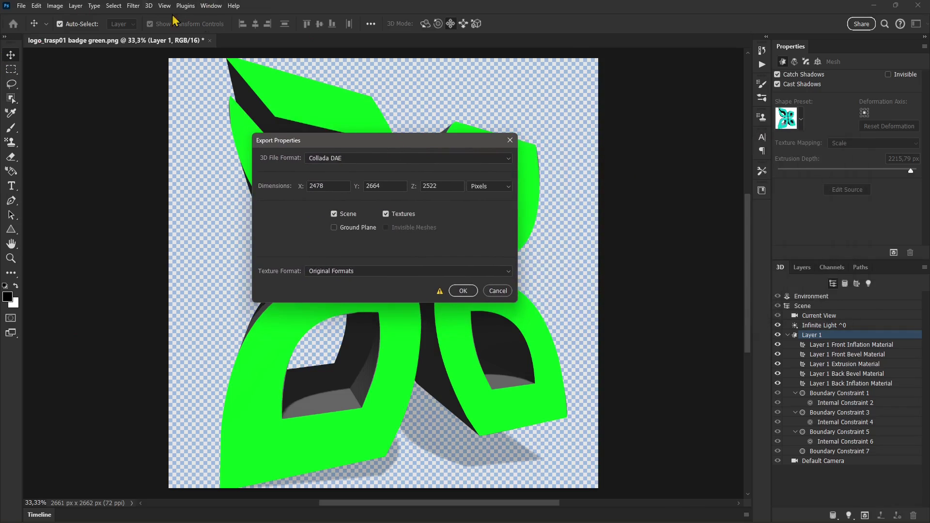
Step: Set the export format to GLTF/GLB with binary (.glb) output and confirm
left_click(342, 163)
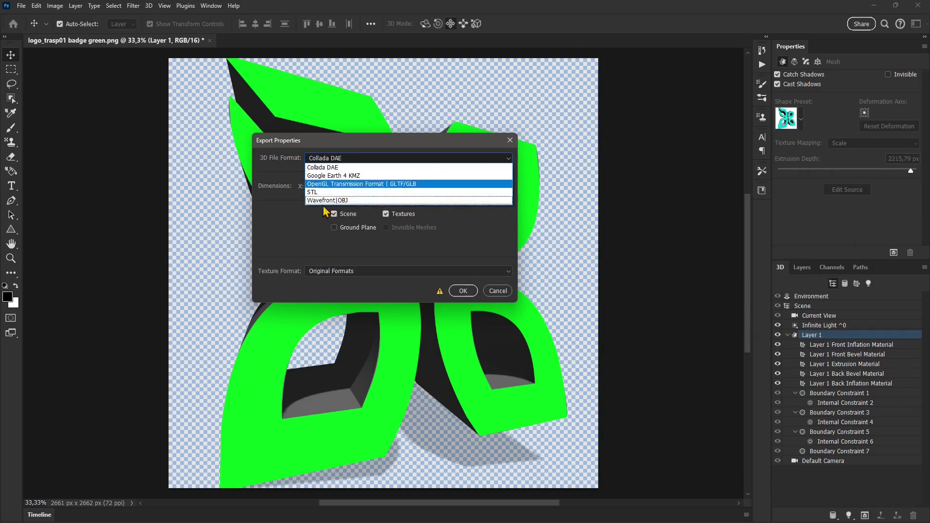
left_click(410, 184)
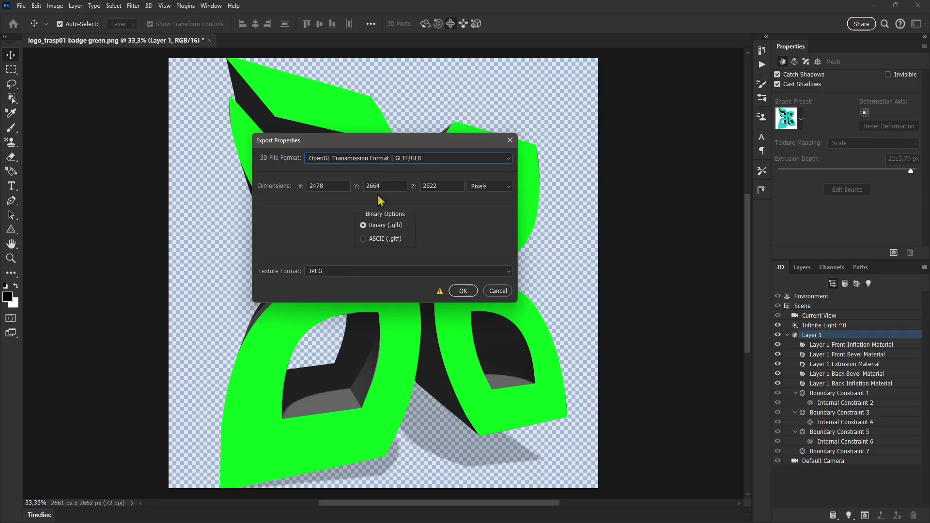
left_click(390, 243)
left_click(372, 226)
left_click(381, 238)
left_click(380, 229)
left_click(316, 160)
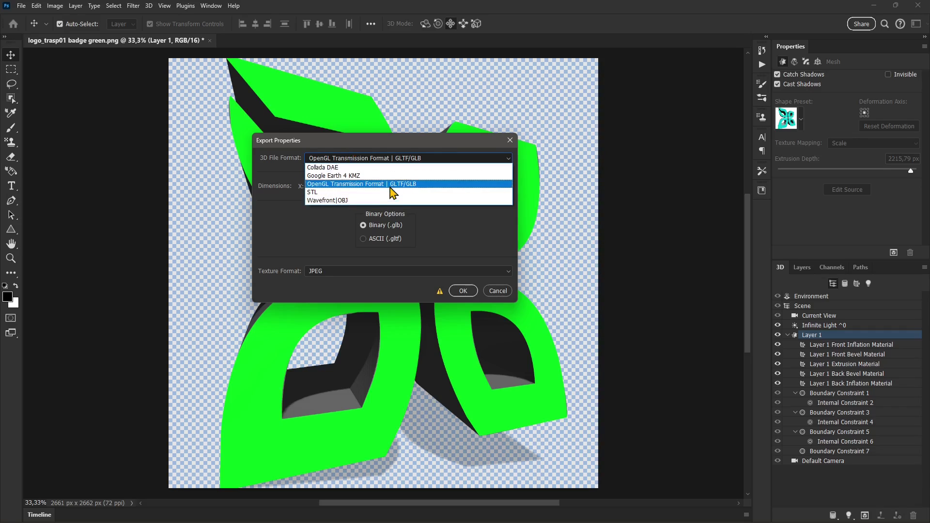
left_click(402, 184)
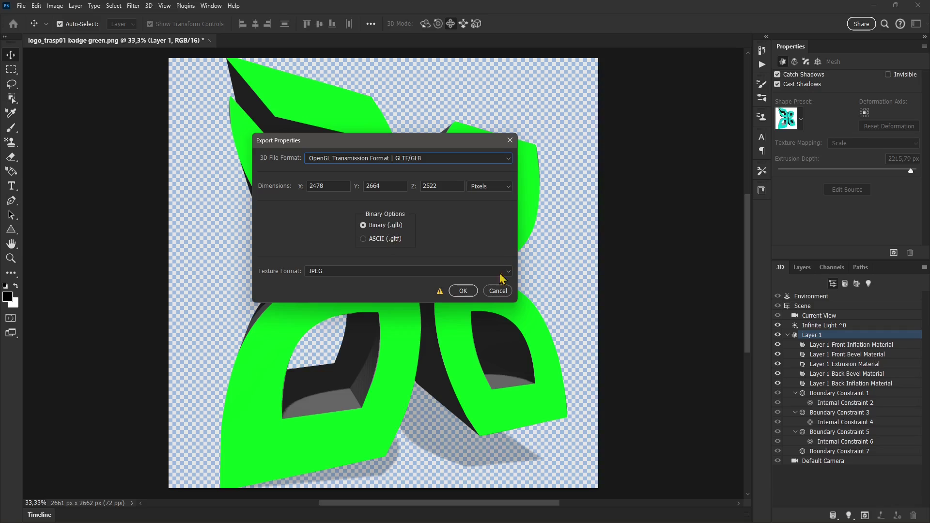
left_click(464, 291)
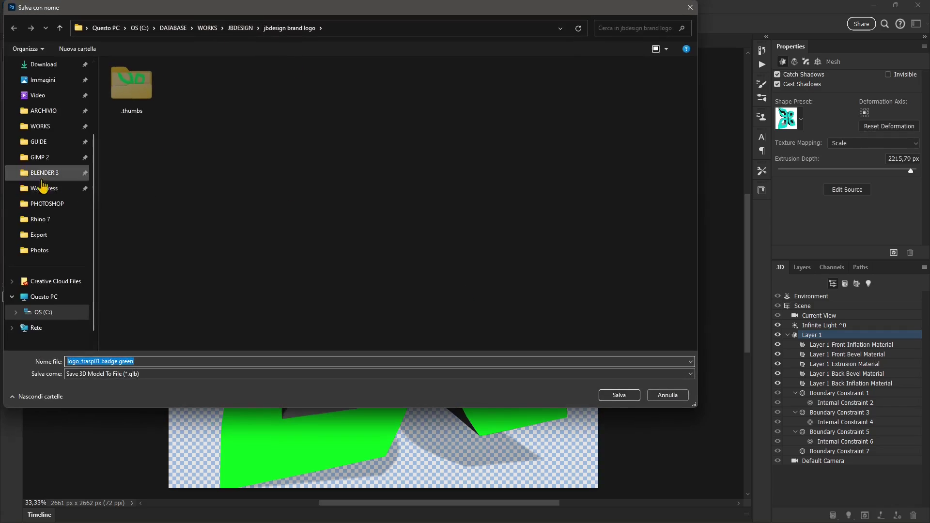
Step: Save the .glb model as logo_trasp01 badge green in the BLENDER 3 folder
left_click(38, 178)
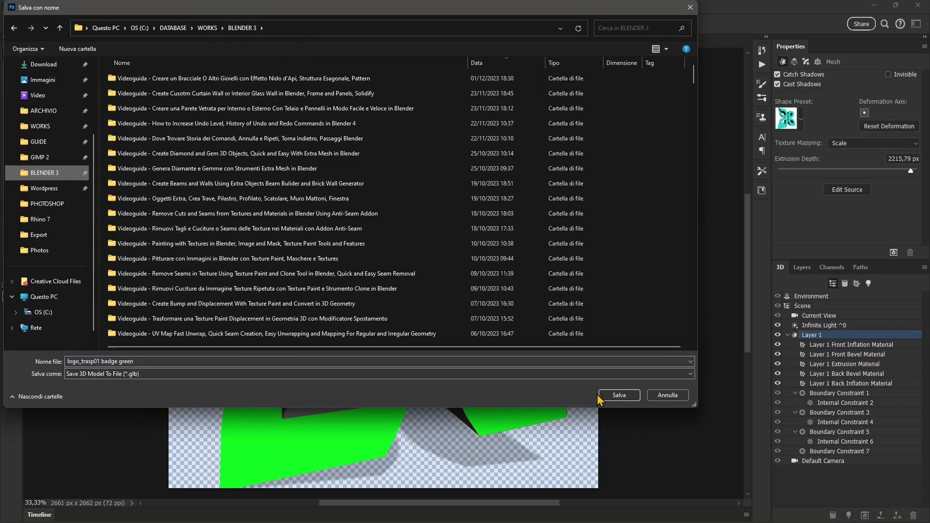
left_click(620, 396)
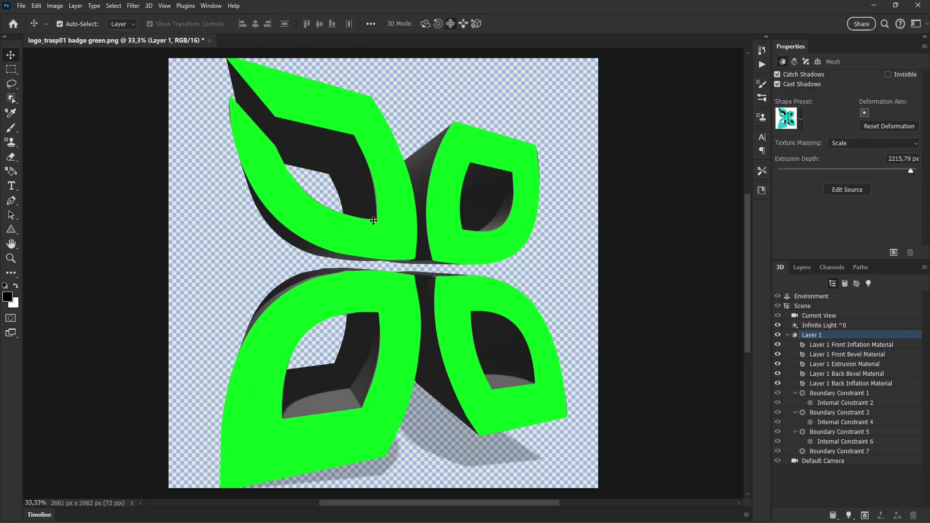
Step: Hide Layer 1 and choose 3D > New 3D Layer from File
left_click(802, 268)
left_click(779, 331)
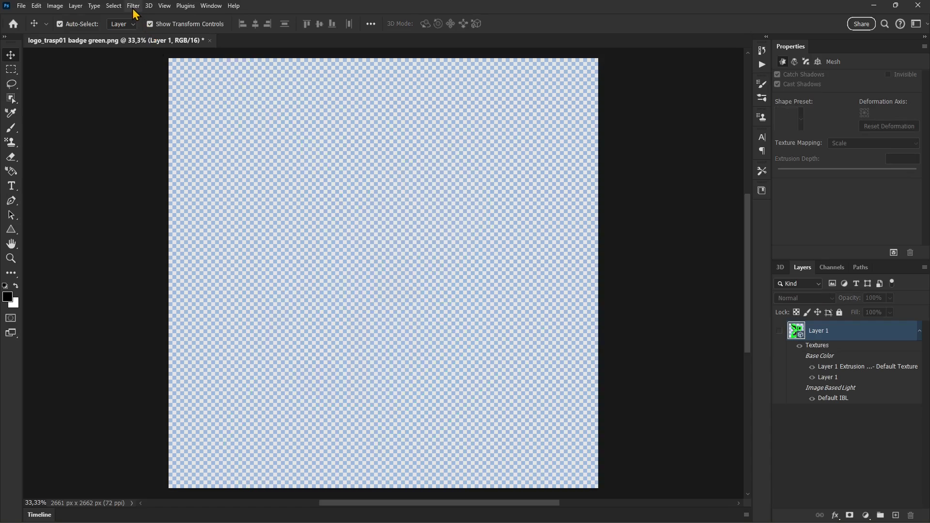
left_click(149, 5)
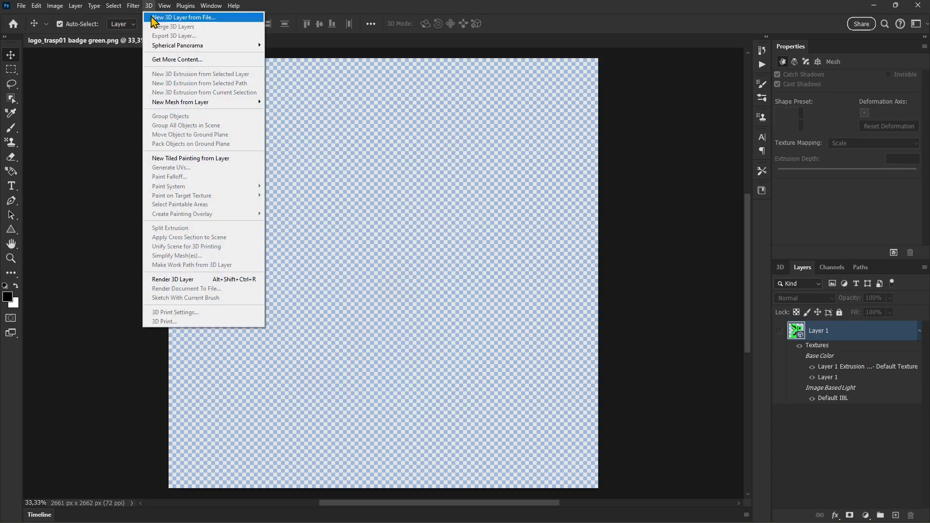
left_click(190, 18)
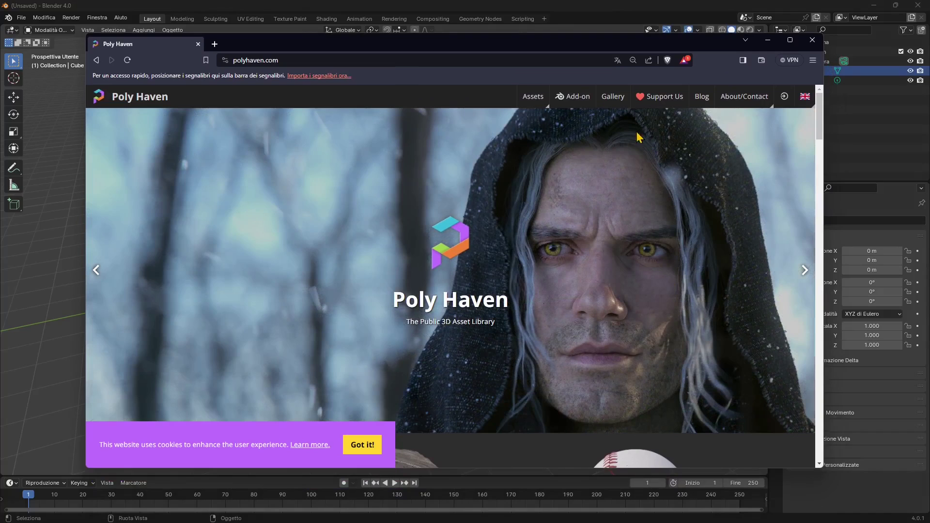
Step: Go to Poly Haven's Models library, open Concrete Cat Statue and show its download formats
left_click(227, 63)
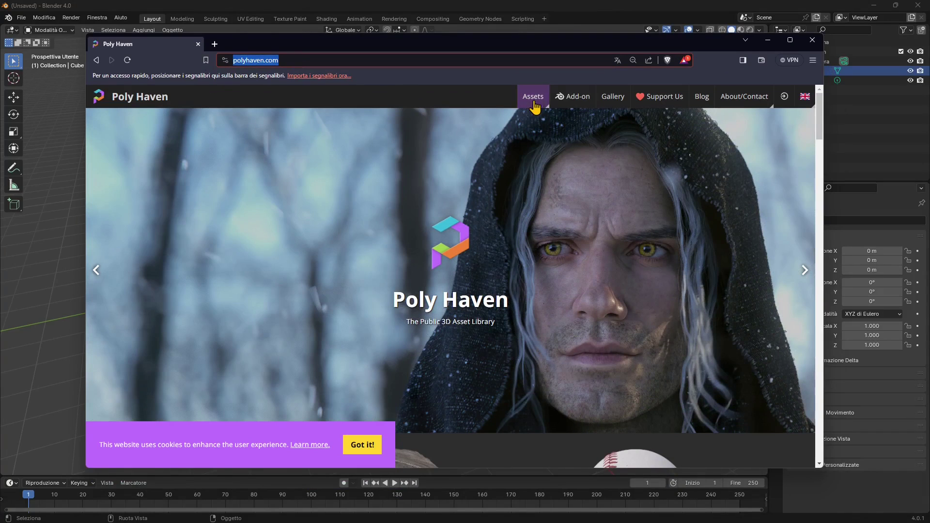
mouse_move(535, 112)
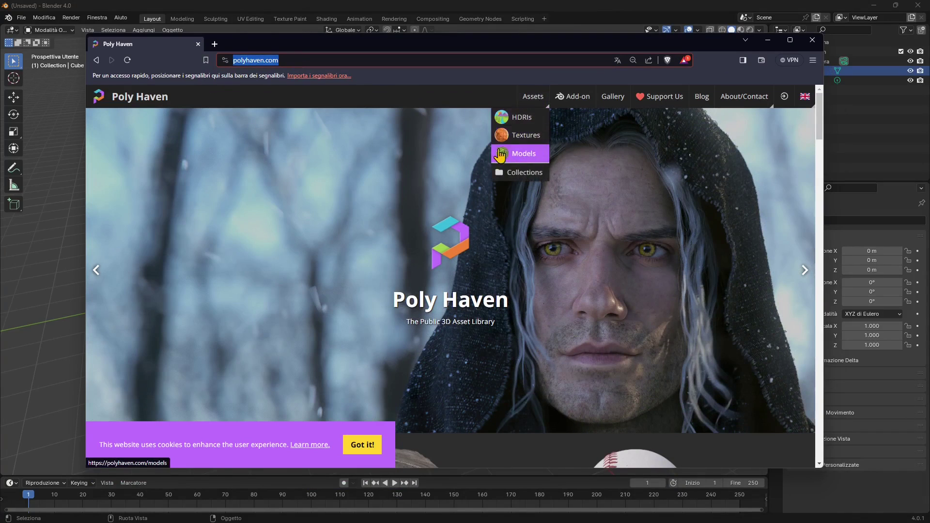
left_click(502, 153)
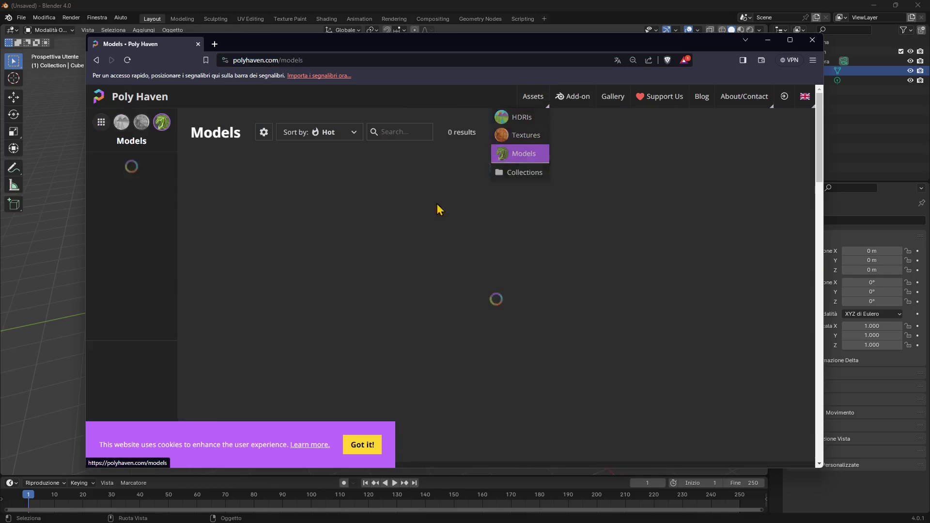
scroll(443, 315, "down", 5)
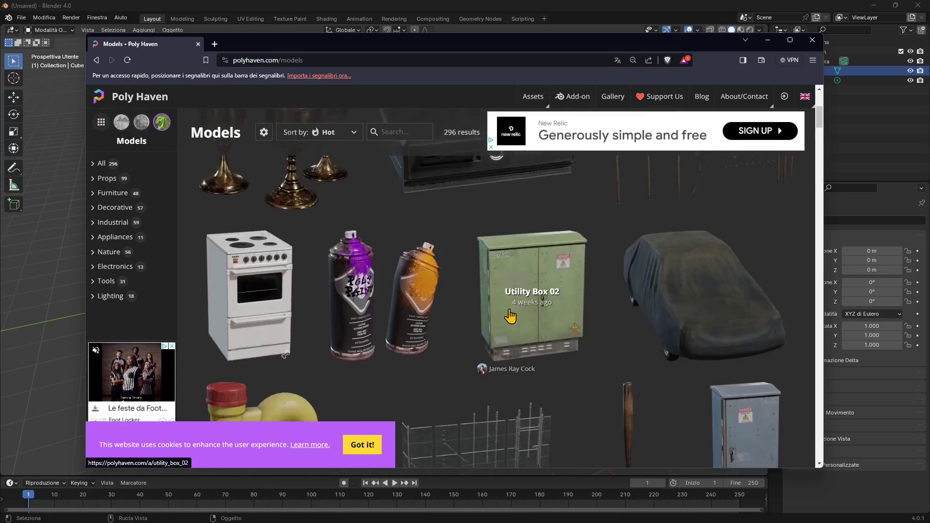
scroll(513, 315, "down", 10)
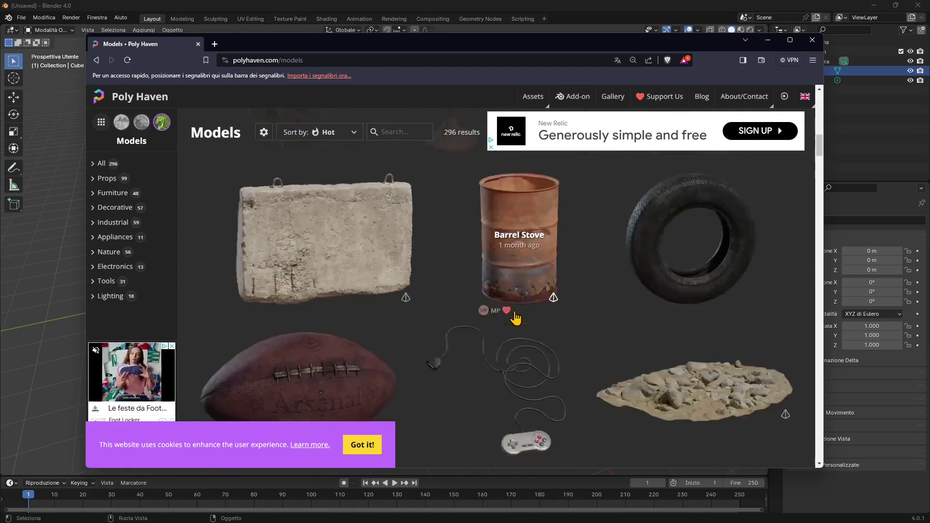
scroll(515, 318, "down", 10)
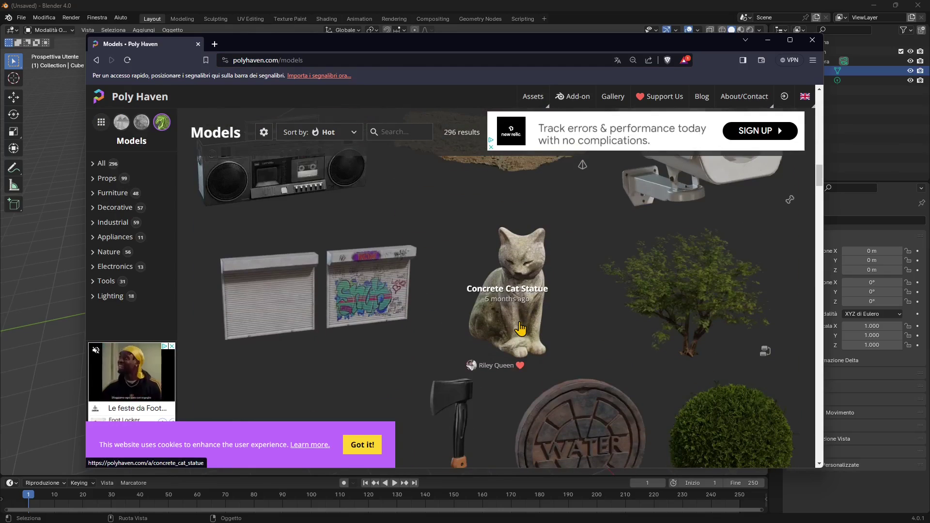
left_click(519, 321)
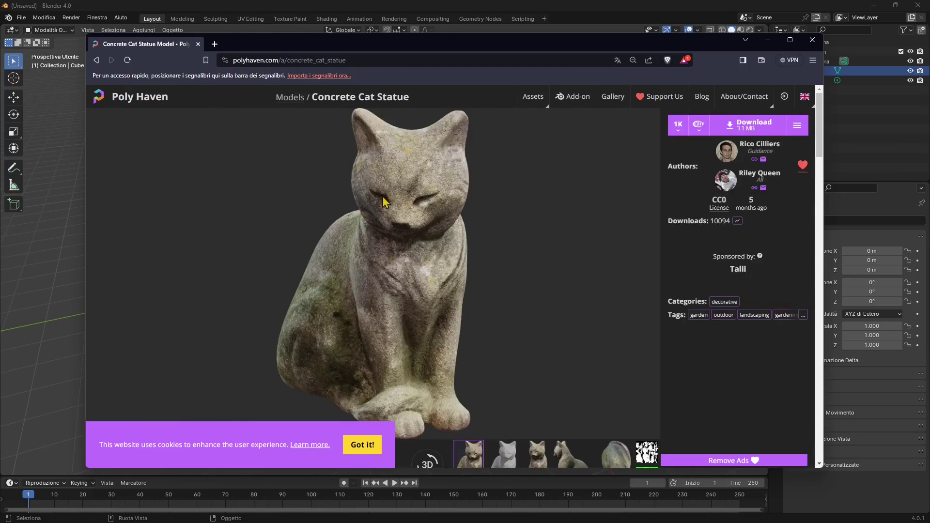
left_click(698, 125)
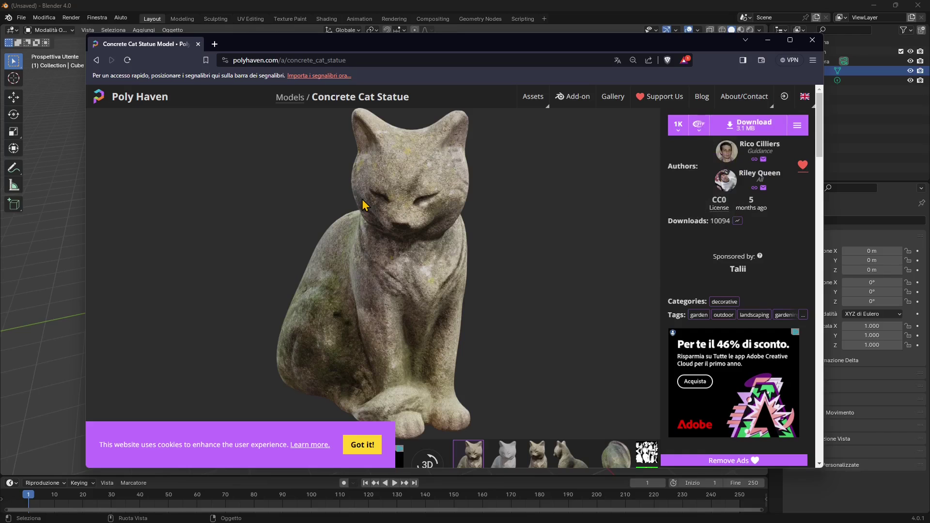
Step: Download the 1K glTF Concrete Cat Statue zip into WORKS > Polyhaven
left_click(747, 127)
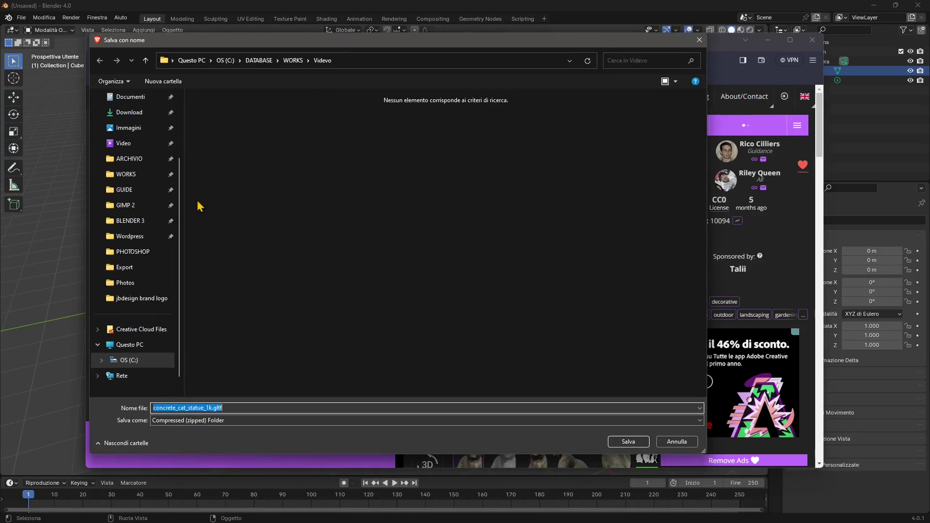
left_click(130, 221)
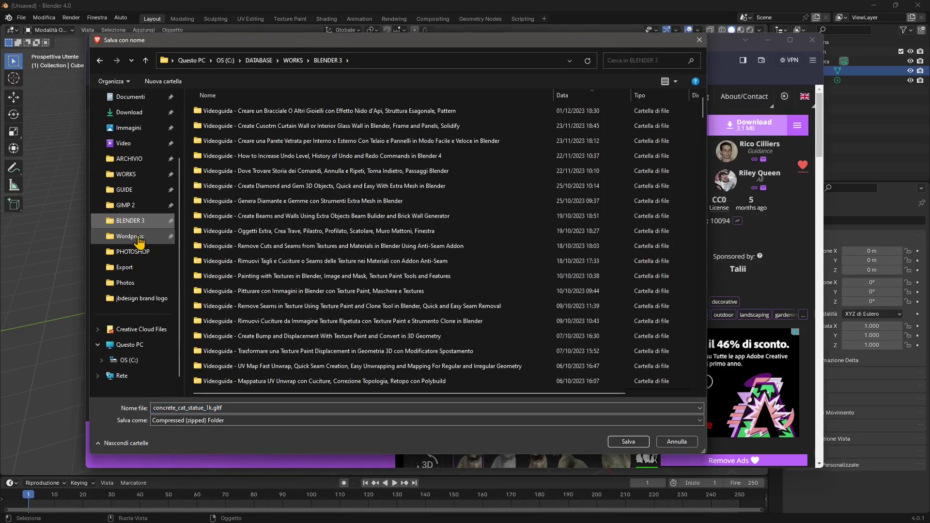
left_click(292, 60)
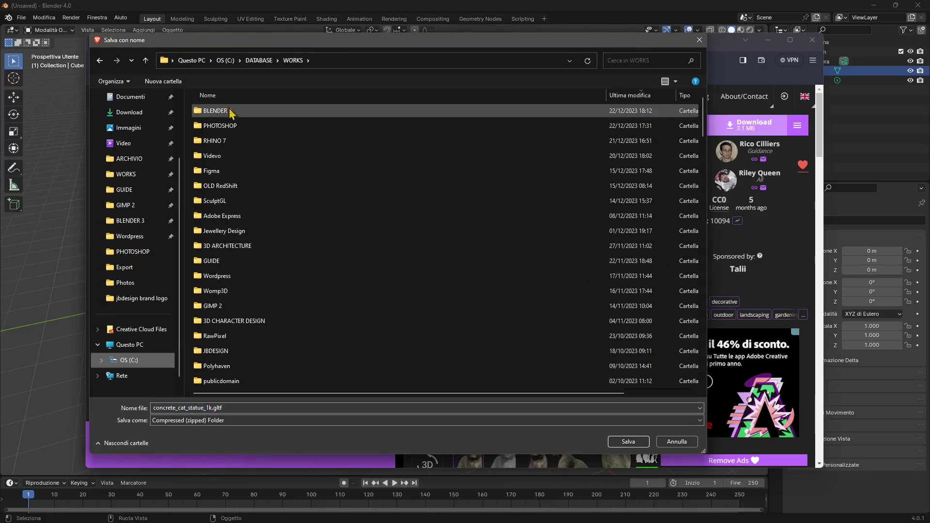
left_click(221, 157)
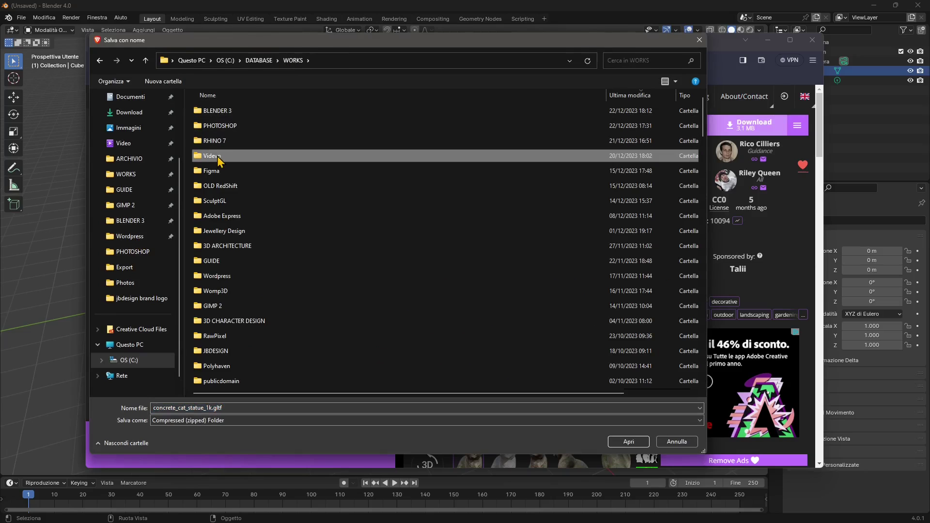
left_click(227, 366)
double_click(235, 368)
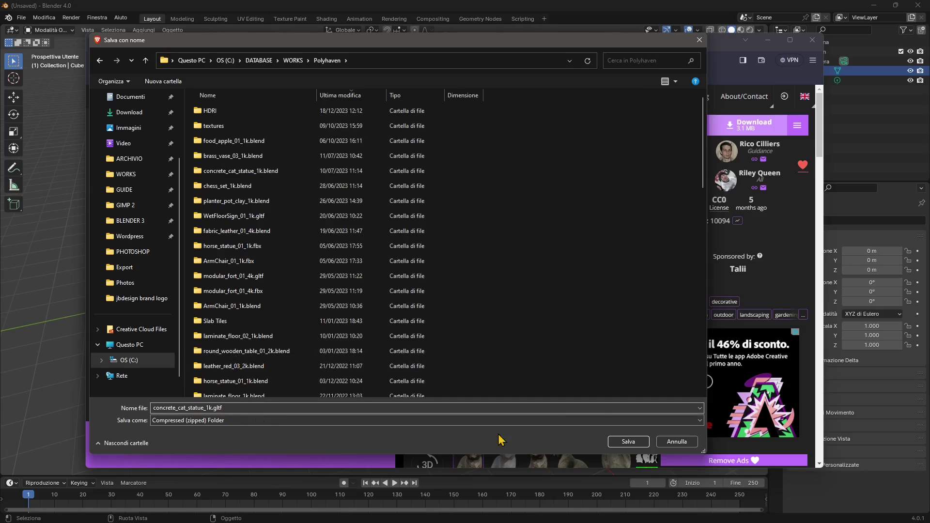
left_click(625, 443)
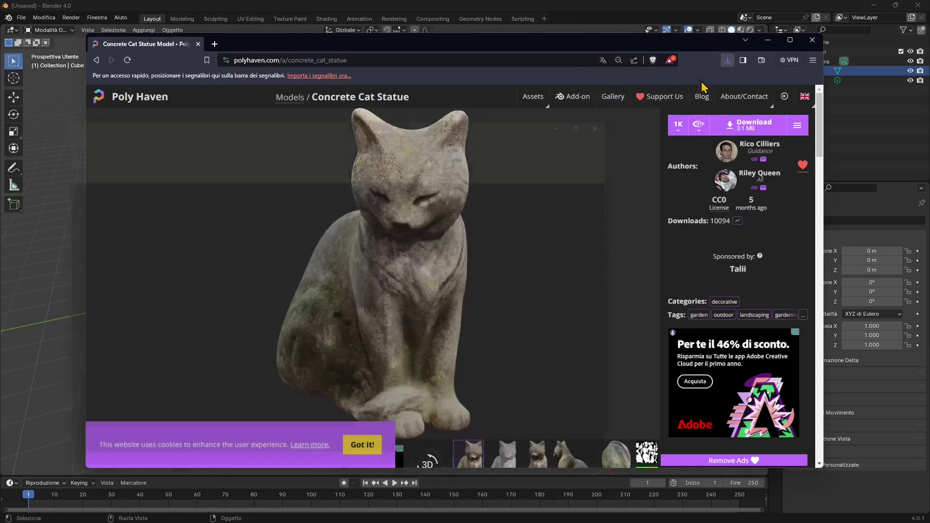
Step: Extract concrete_cat_statue_1k.gltf.zip into its own folder using Estrai tutto
left_click(706, 81)
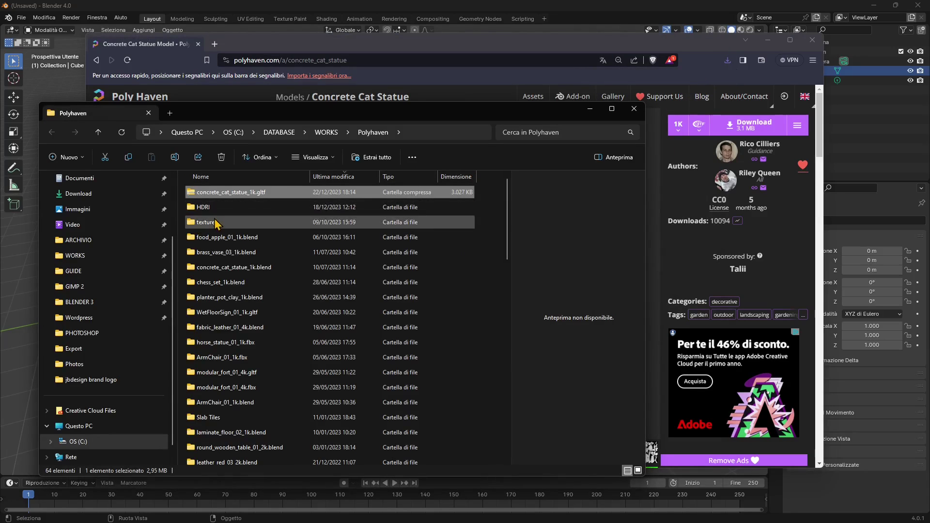
right_click(216, 199)
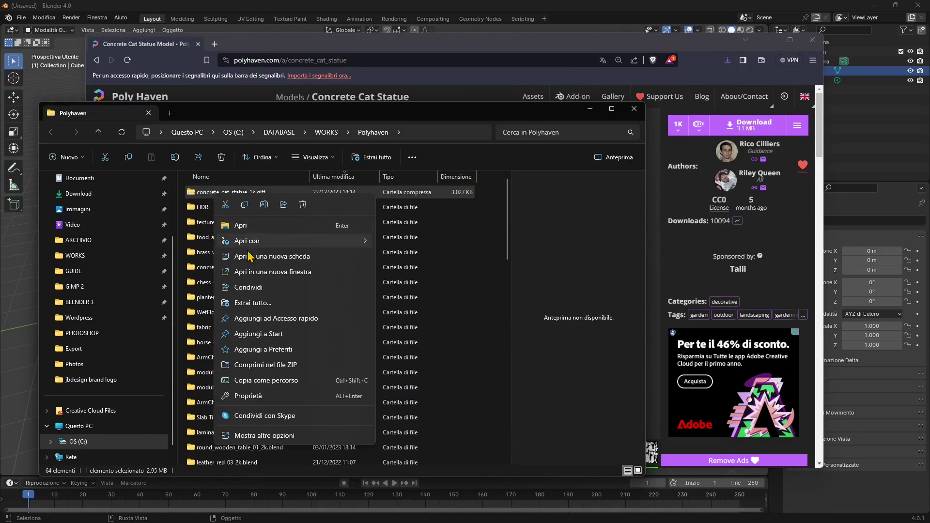
left_click(285, 304)
left_click(546, 359)
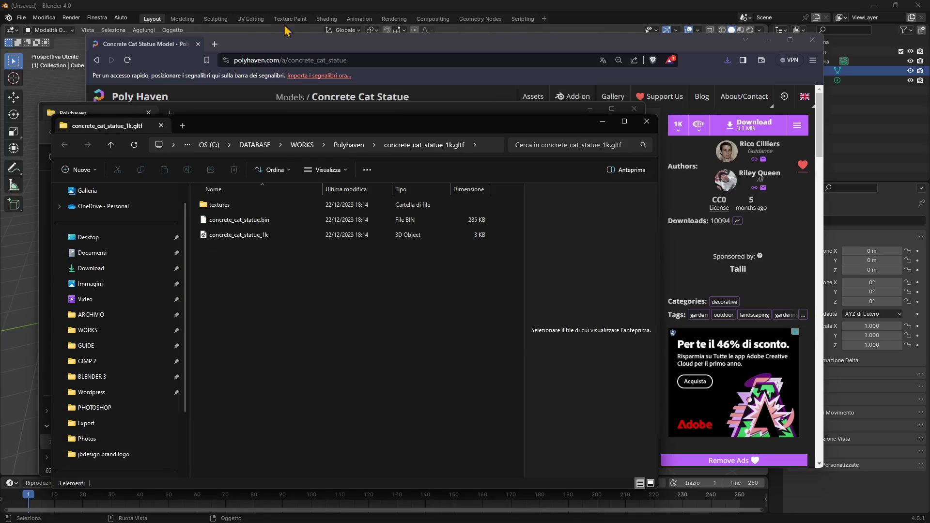
left_click(286, 9)
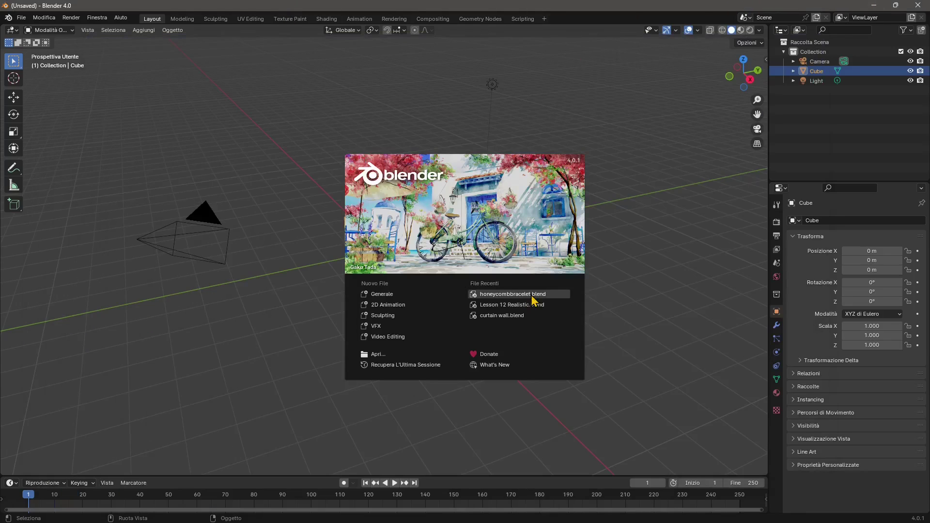
Step: Return to Photoshop and choose 3D > New 3D Layer from File
left_click(873, 5)
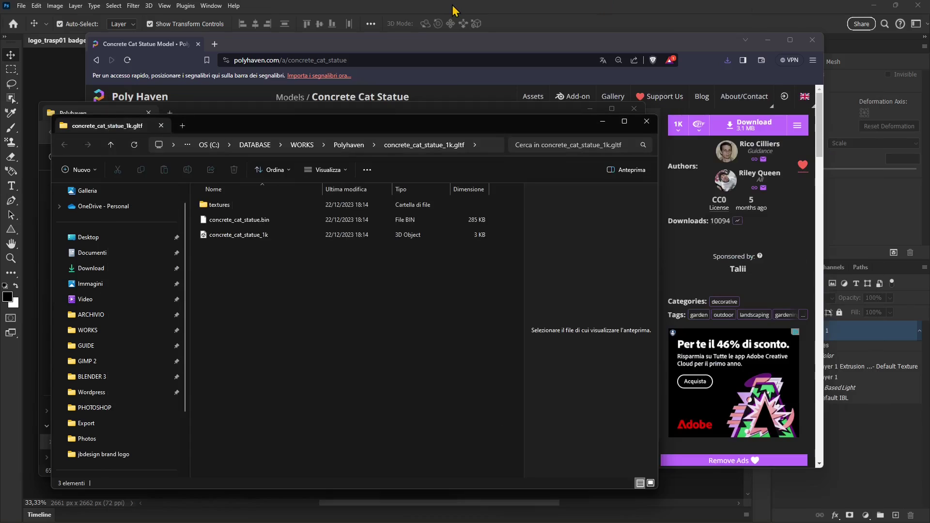
left_click(409, 10)
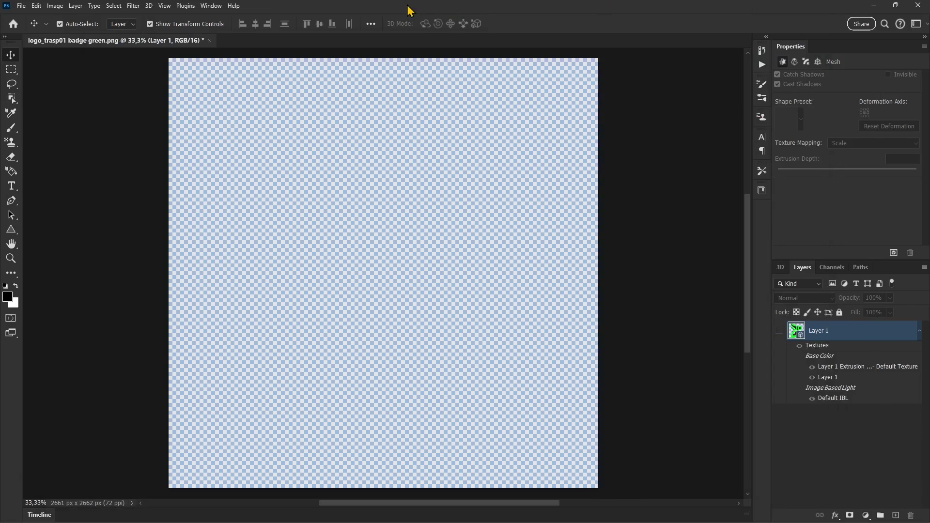
left_click(133, 6)
mouse_move(149, 6)
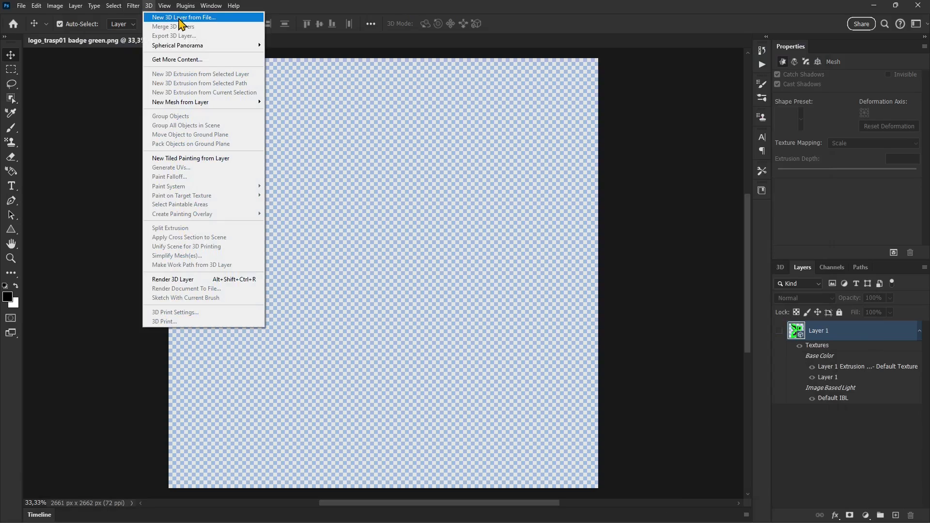
left_click(210, 18)
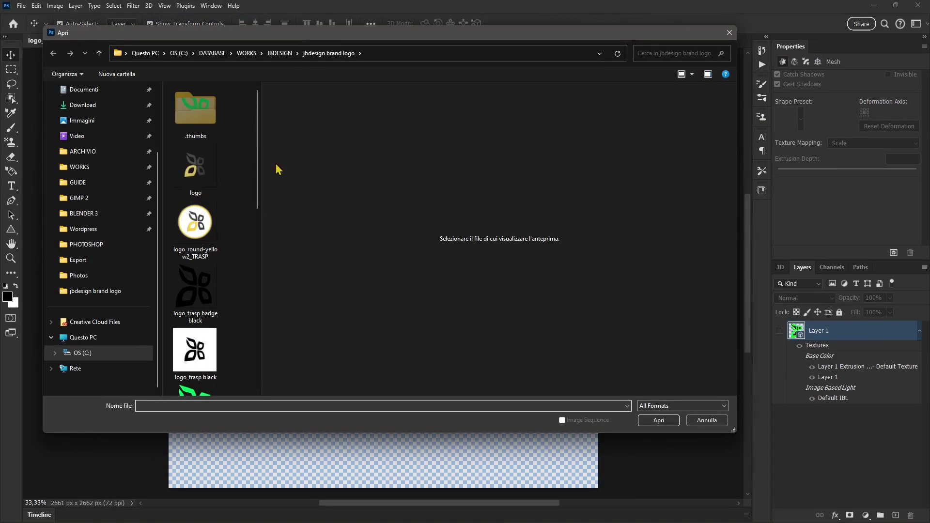
Step: In WORKS > Polyhaven, delete the zip and open concrete_cat_statue_1k from its gltf folder
left_click(247, 53)
double_click(213, 101)
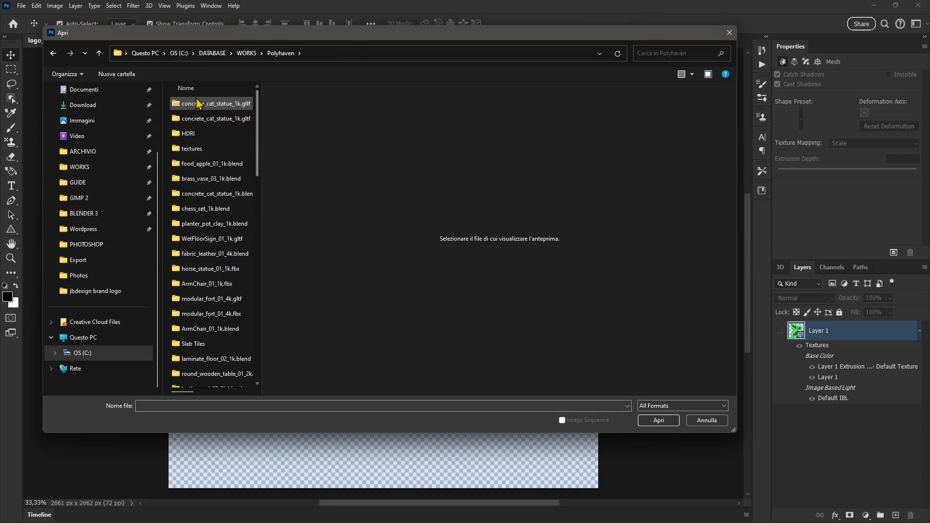
left_click(189, 104)
right_click(195, 104)
left_click(220, 309)
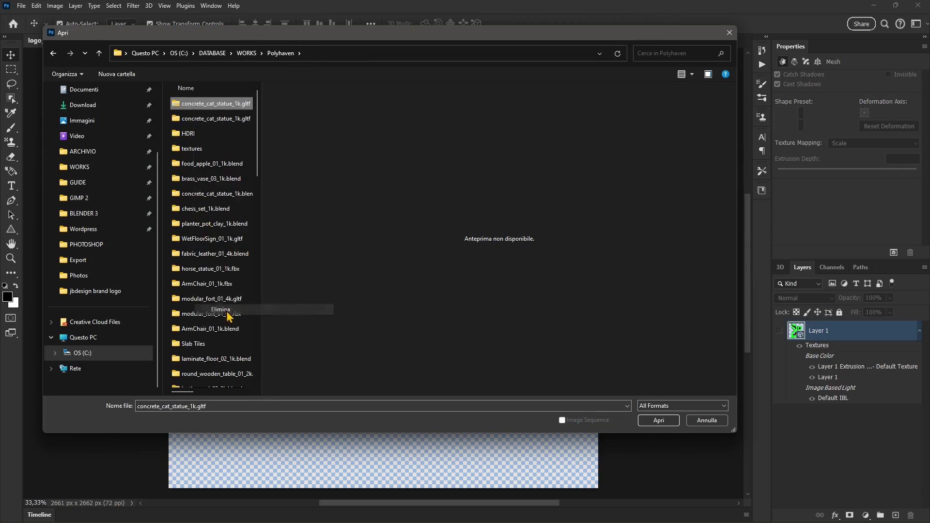
double_click(187, 104)
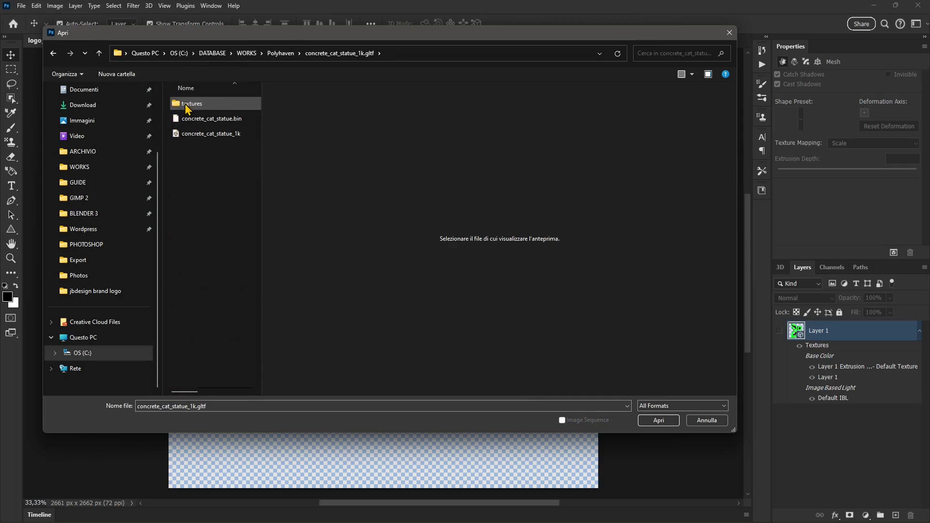
left_click(188, 134)
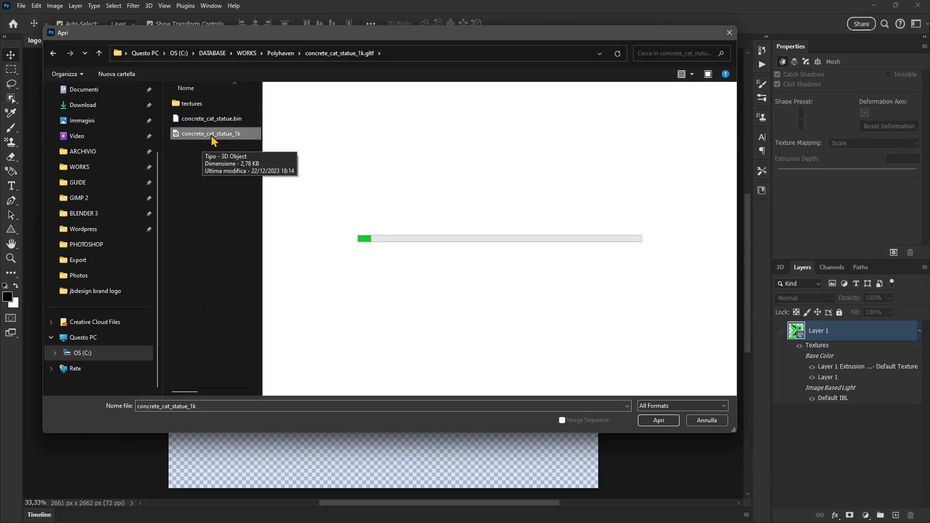
left_click(658, 420)
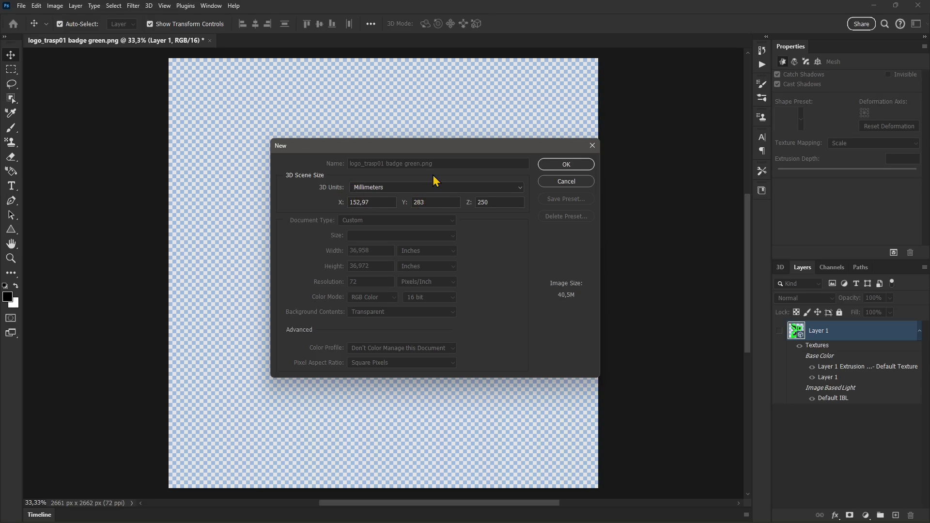
Step: Create the concrete_cat_statue_1k 3D layer at the default scene size and orbit it into a tilted pose
left_click(571, 166)
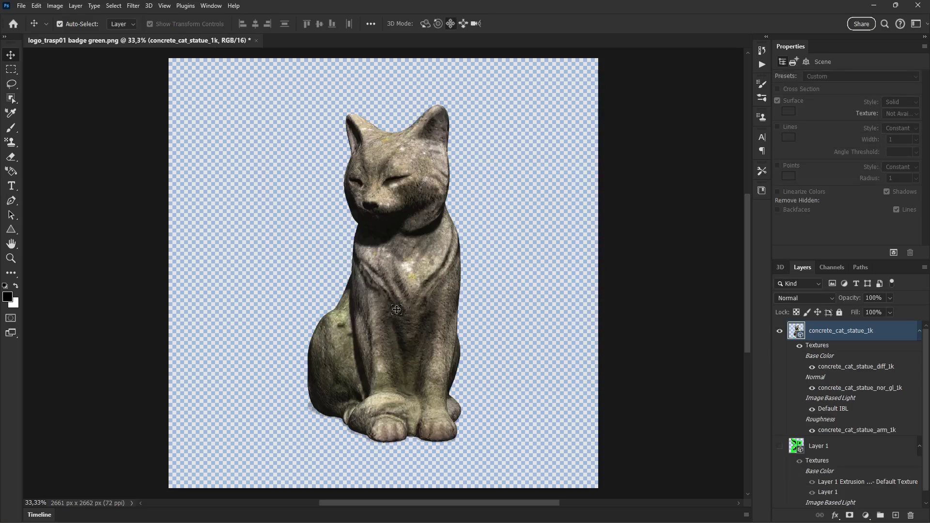
left_click(438, 24)
left_click_drag(427, 275, 386, 232)
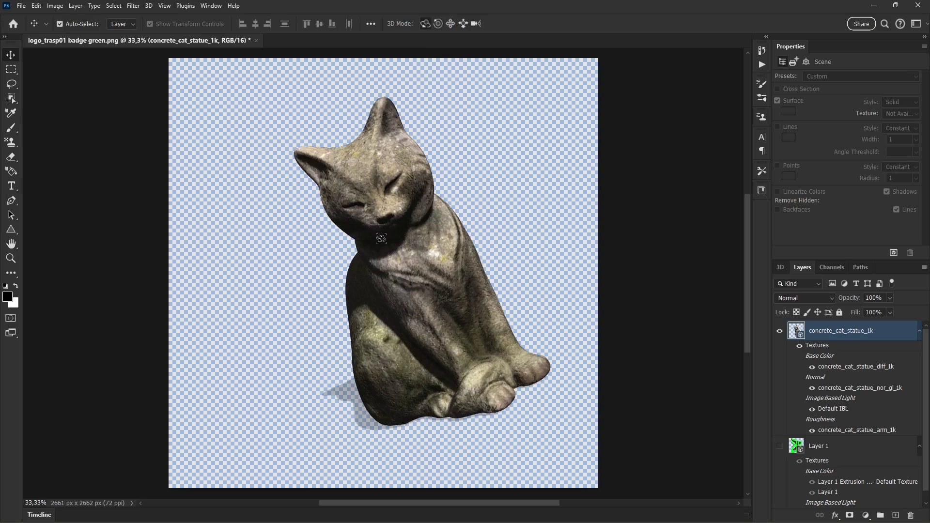
Step: Resample the image to 1000 × 1000 px at 72 ppi with linked height via Image Size
left_click(55, 6)
left_click(70, 79)
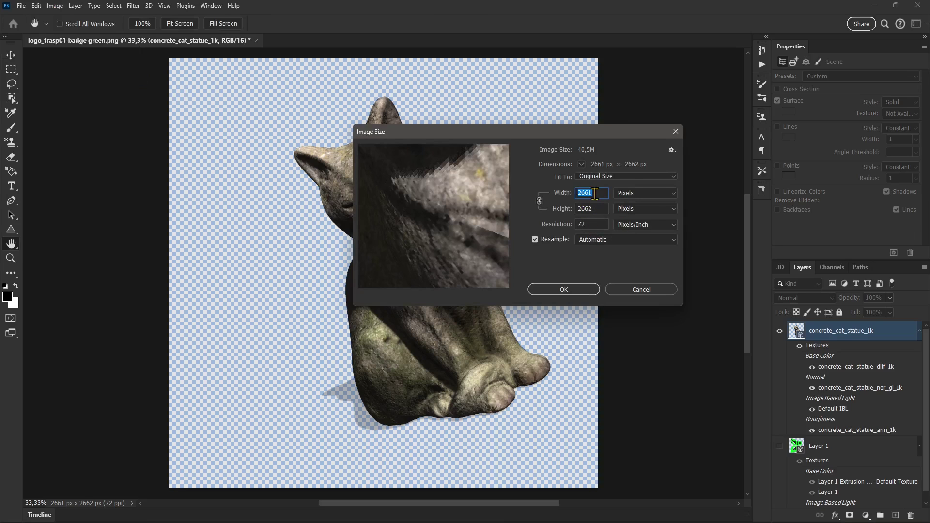
type("1000")
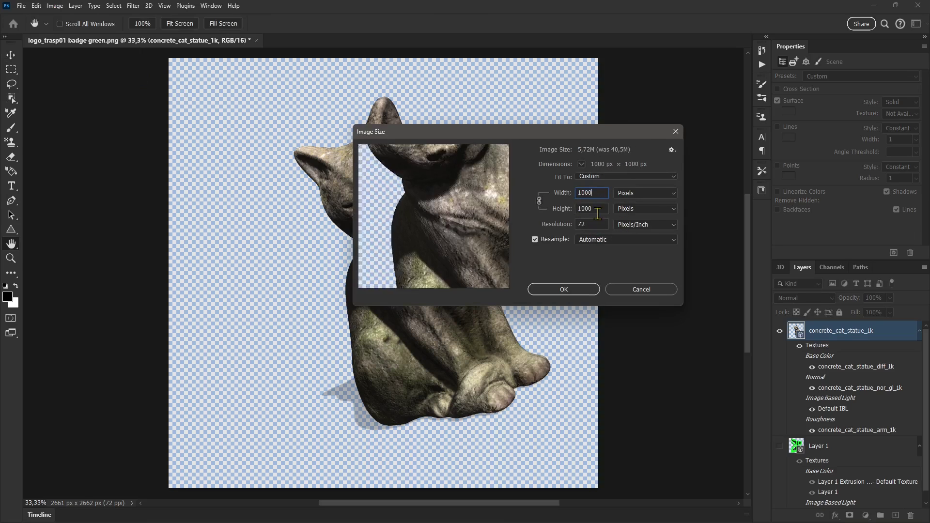
left_click(568, 291)
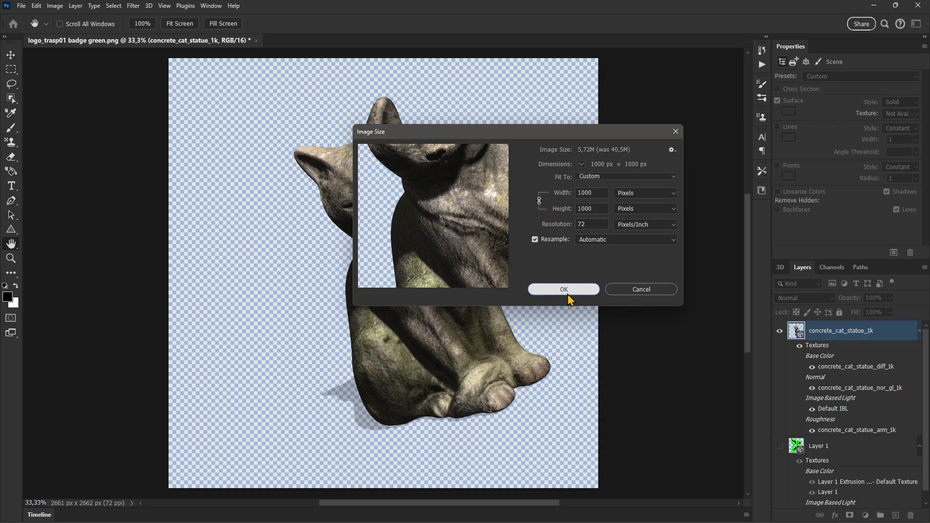
left_click(566, 290)
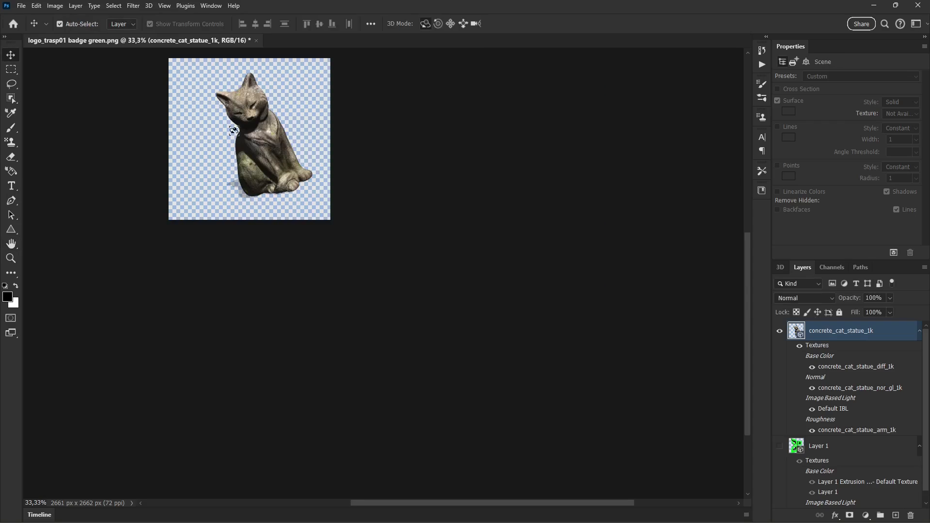
Step: Orbit the cat statue around, then roll it until it sits upright facing the front
scroll(214, 140, "up", 5)
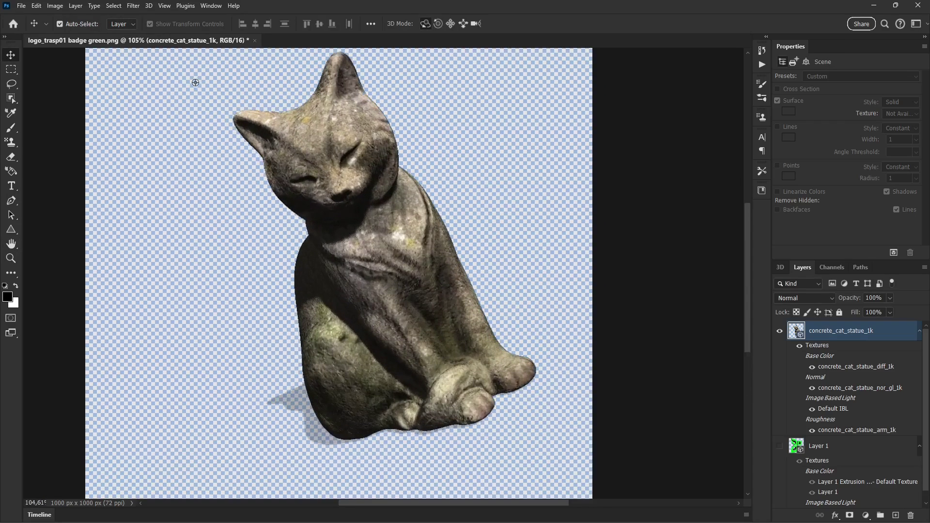
scroll(287, 176, "down", 1)
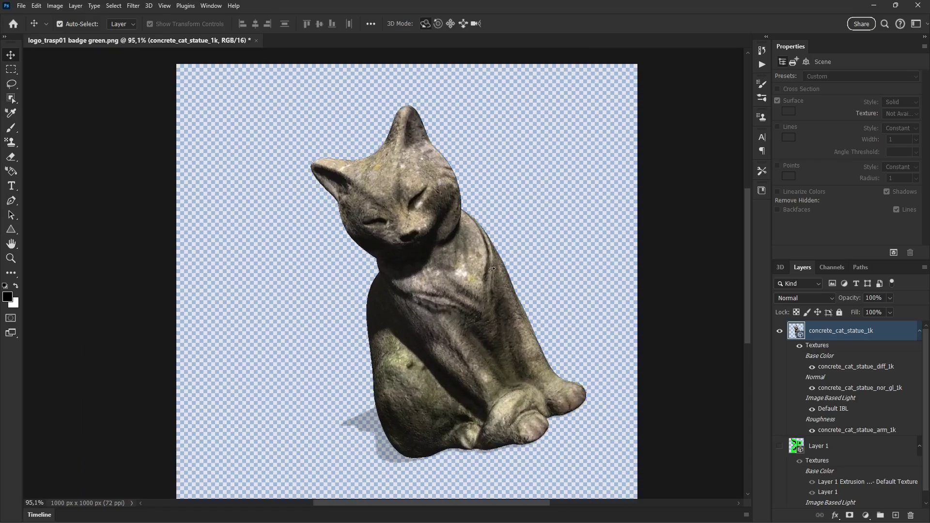
left_click_drag(540, 267, 447, 221)
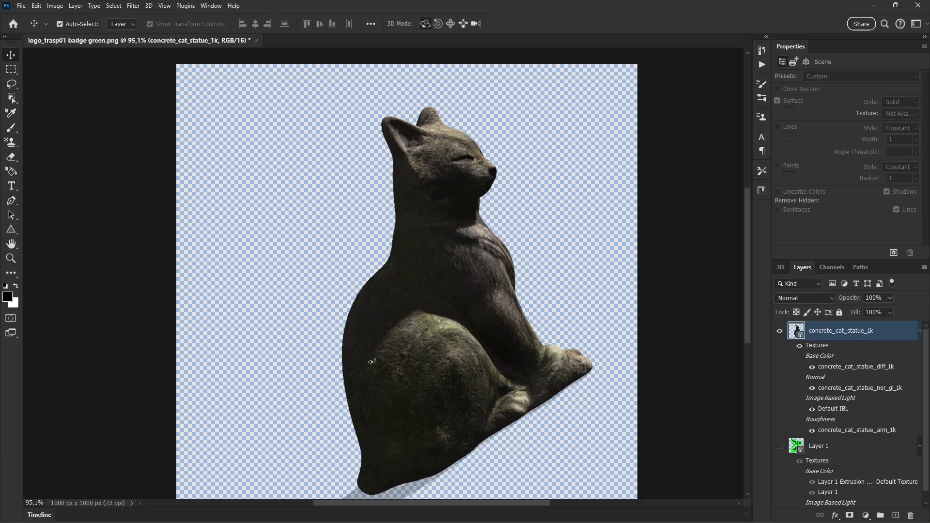
left_click_drag(372, 361, 395, 369)
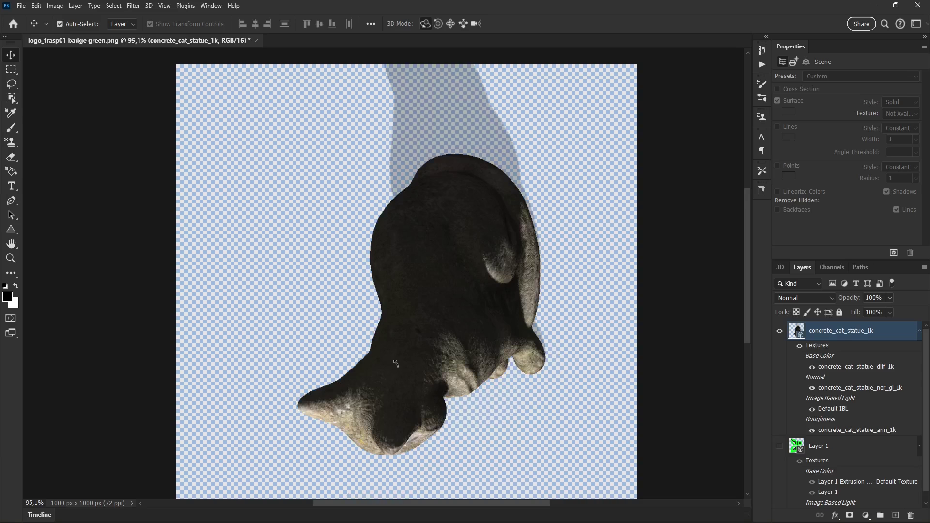
left_click_drag(403, 281, 416, 240)
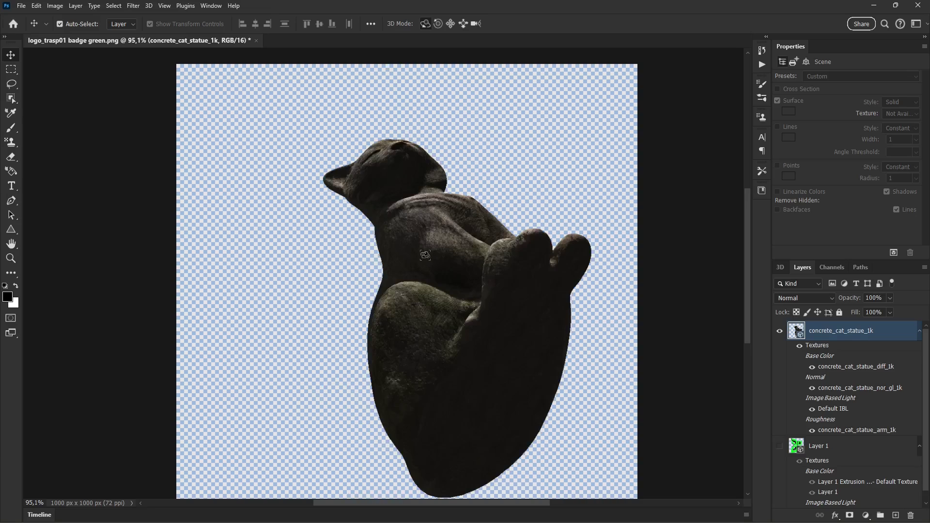
left_click_drag(414, 283, 393, 304)
left_click_drag(343, 286, 377, 264)
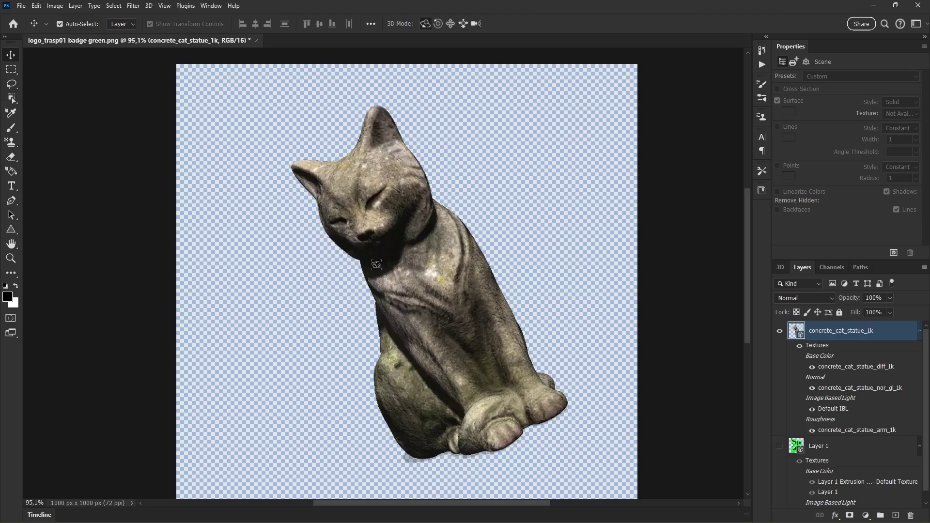
left_click(439, 23)
left_click_drag(398, 231, 349, 218)
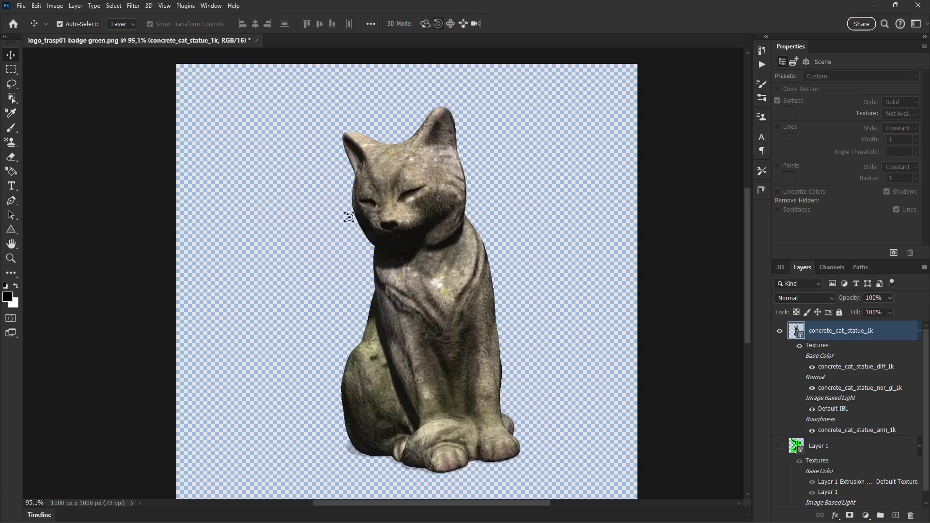
Step: Try black brush strokes on the cat and on a new Layer 2, undoing each one
left_click(11, 130)
left_click(10, 129)
left_click_drag(380, 180, 442, 201)
mouse_move(499, 261)
left_mouse_down()
mouse_move(482, 333)
mouse_move(481, 384)
left_mouse_up()
key("ctrl+z")
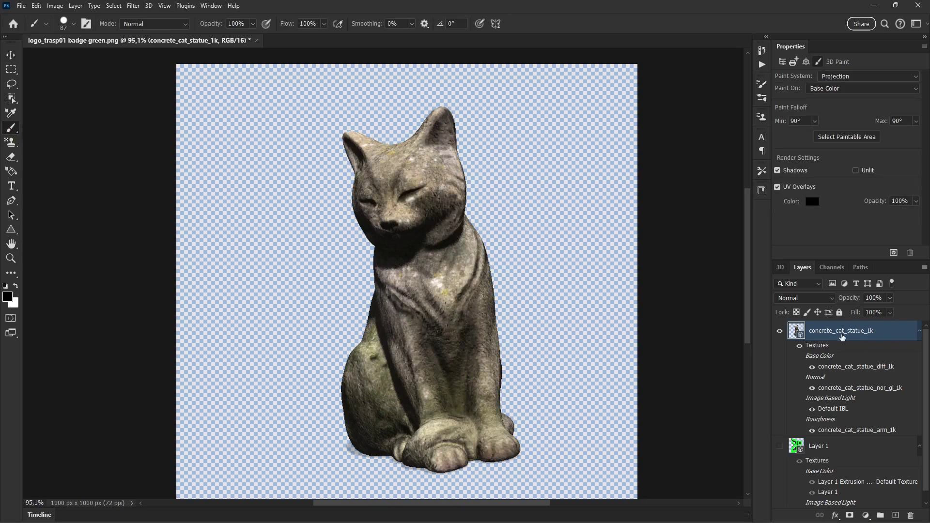
left_click(893, 516)
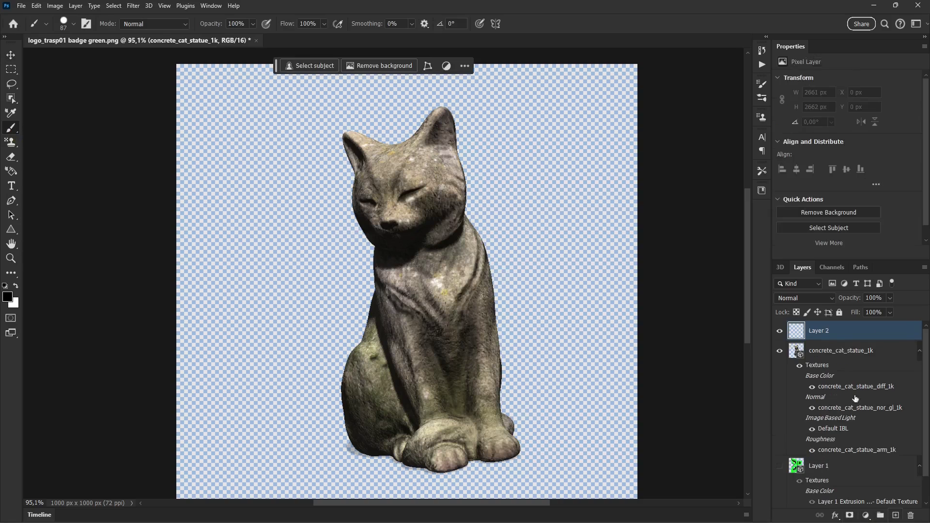
mouse_move(380, 177)
left_mouse_down()
mouse_move(480, 271)
mouse_move(484, 306)
left_mouse_up()
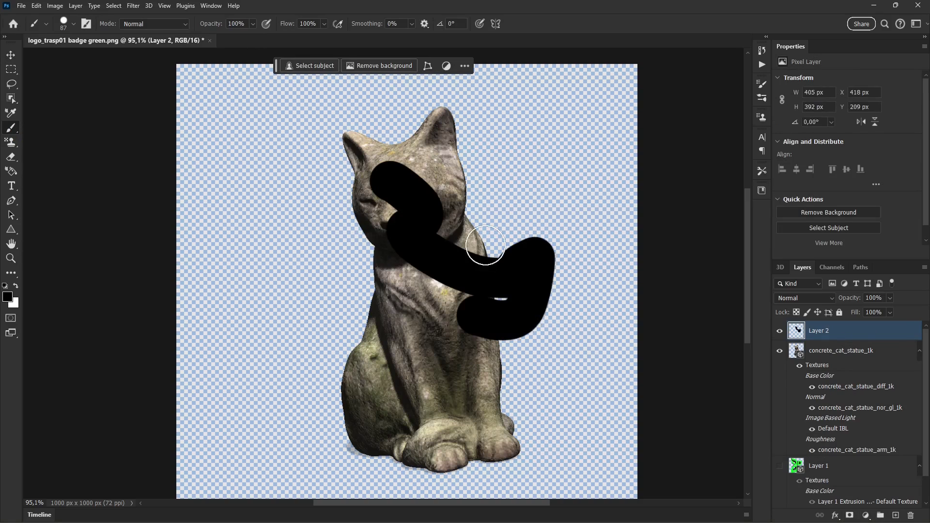
key("ctrl+z")
left_click(828, 360)
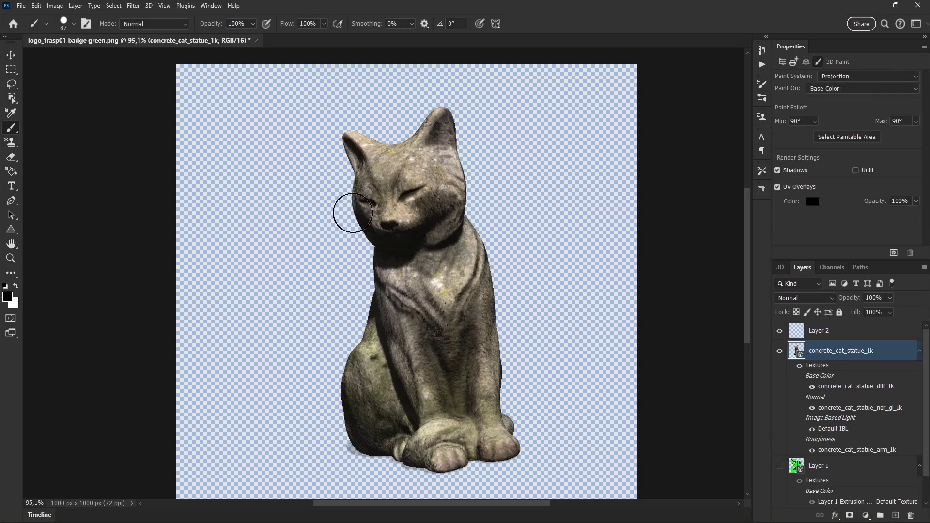
left_click_drag(349, 207, 388, 286)
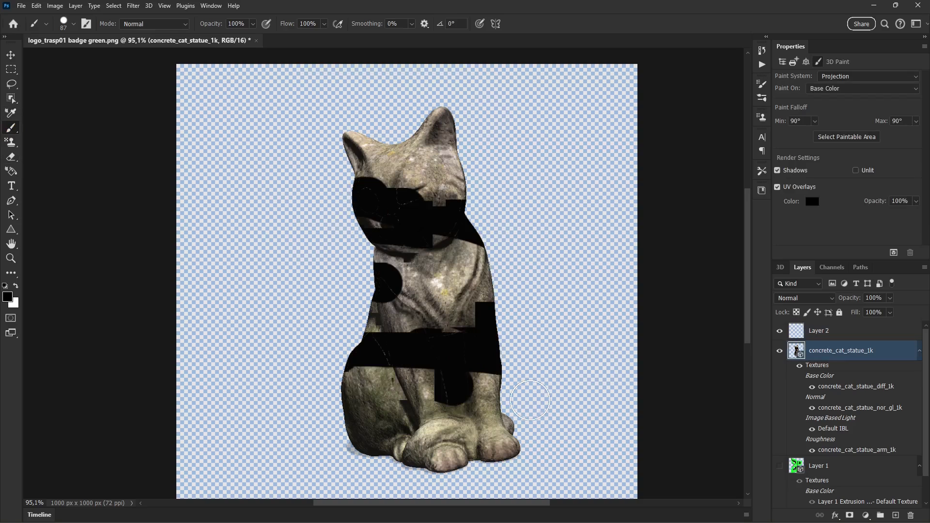
key("ctrl+z")
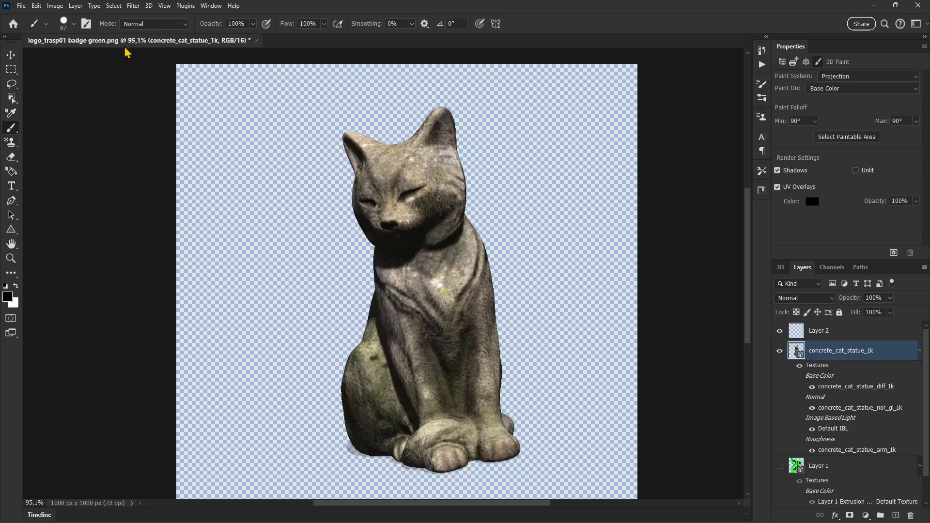
Step: Set the brush blending mode to Darken and the foreground colour to blue 0070be
left_click(159, 28)
left_click(141, 74)
left_click(74, 24)
left_click(74, 24)
left_click(7, 296)
left_click(674, 158)
left_click(665, 137)
left_click(762, 100)
Step: Paint blue over the cat's head, neck, chest and front leg, then minimise Photoshop
key("b")
left_click_drag(415, 177, 455, 213)
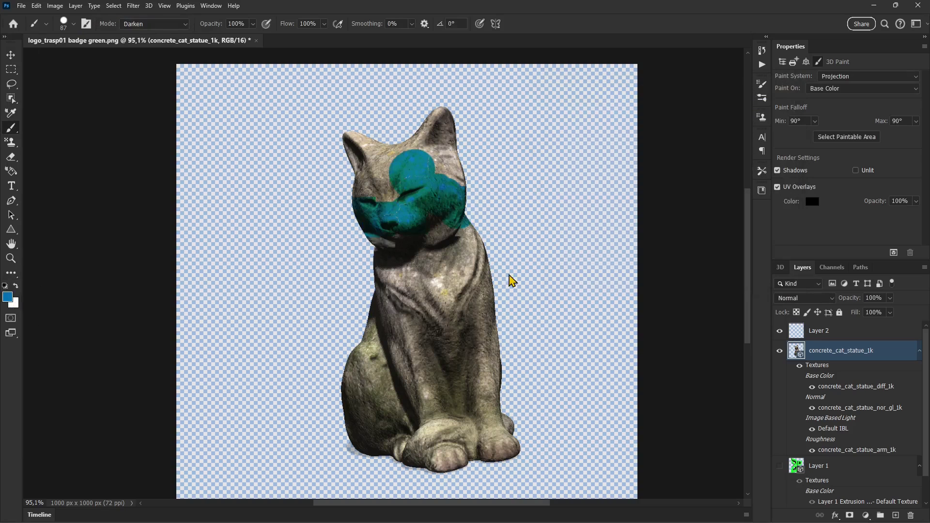
left_click_drag(383, 262, 495, 340)
left_click_drag(502, 408, 456, 416)
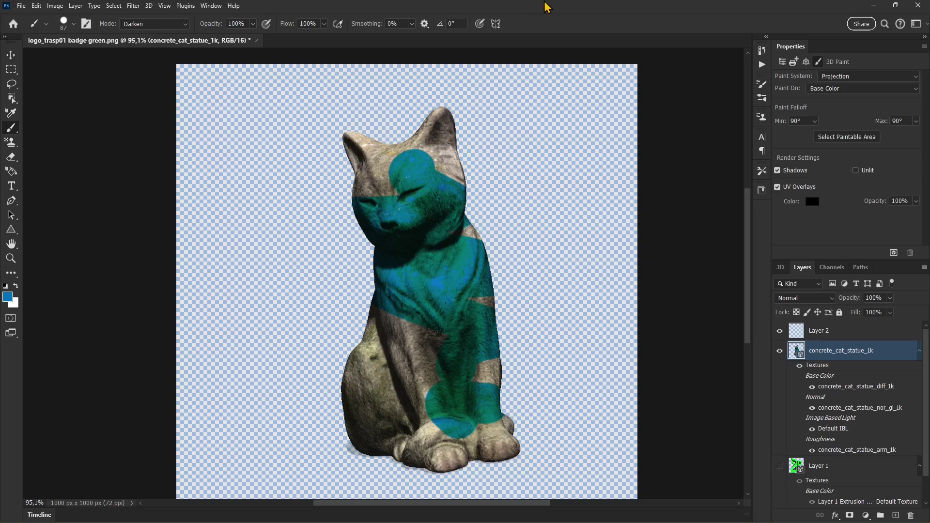
left_click(883, 8)
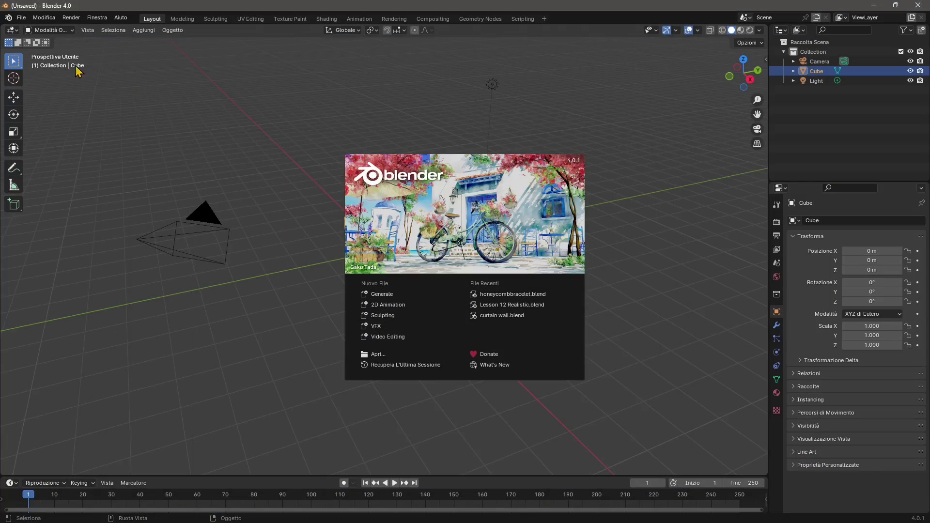
Step: Dismiss Blender's splash screen and start a glTF 2.0 import from the File menu
left_click(21, 18)
left_click(21, 18)
mouse_move(37, 160)
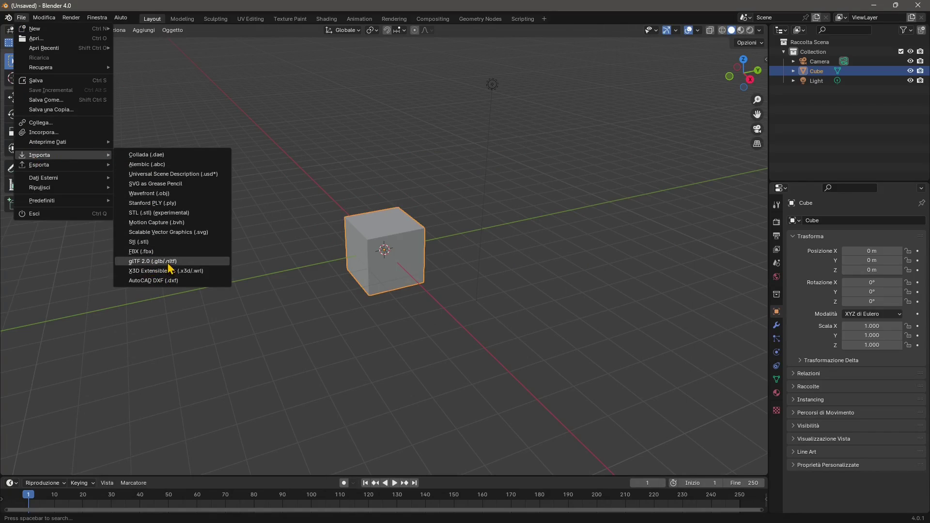
left_click(160, 262)
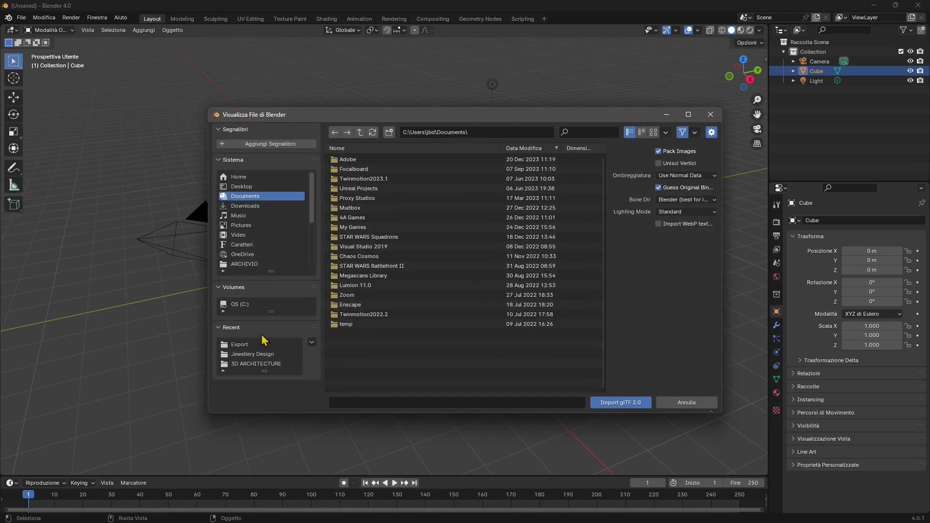
Step: Navigate to C:\DATABASE\WORKS\BLENDER 3 and pick logo_trasp01 badge green.glb
left_click(247, 345)
left_click(360, 134)
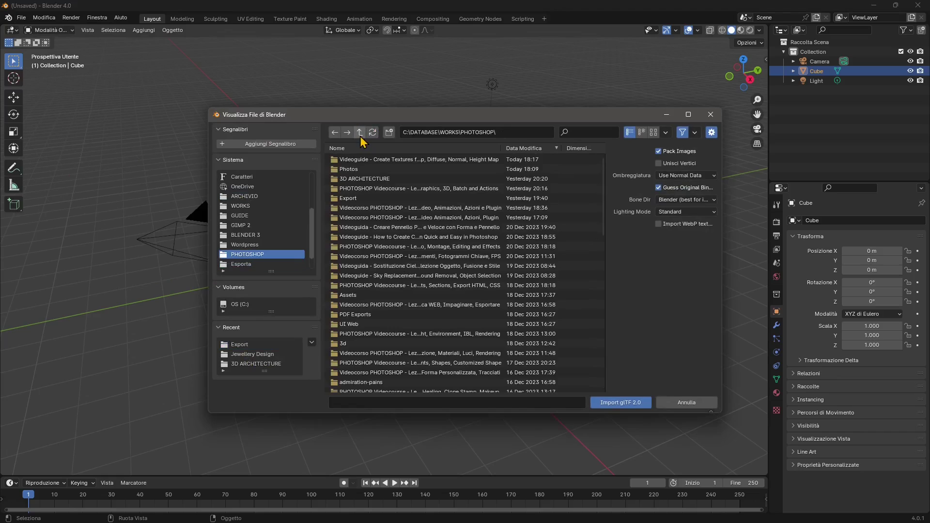
left_click(360, 134)
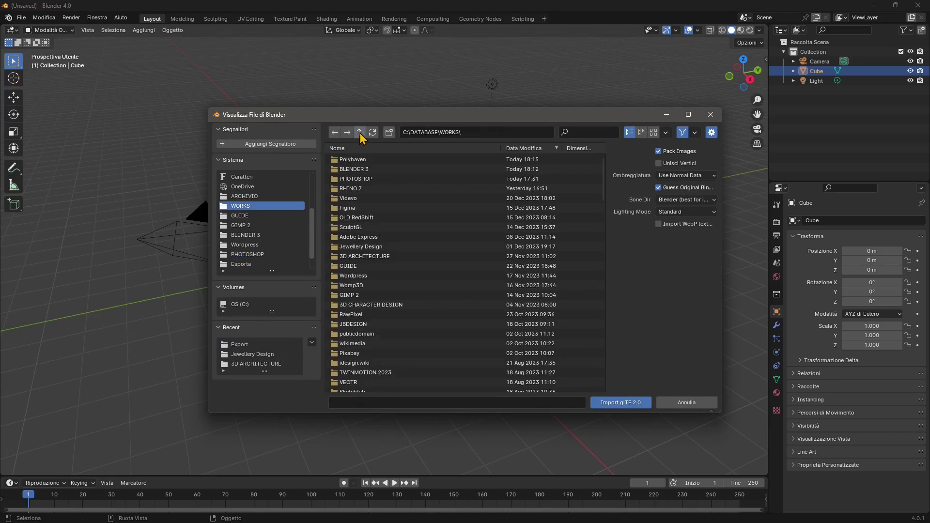
left_click(354, 171)
scroll(482, 324, "down", 10)
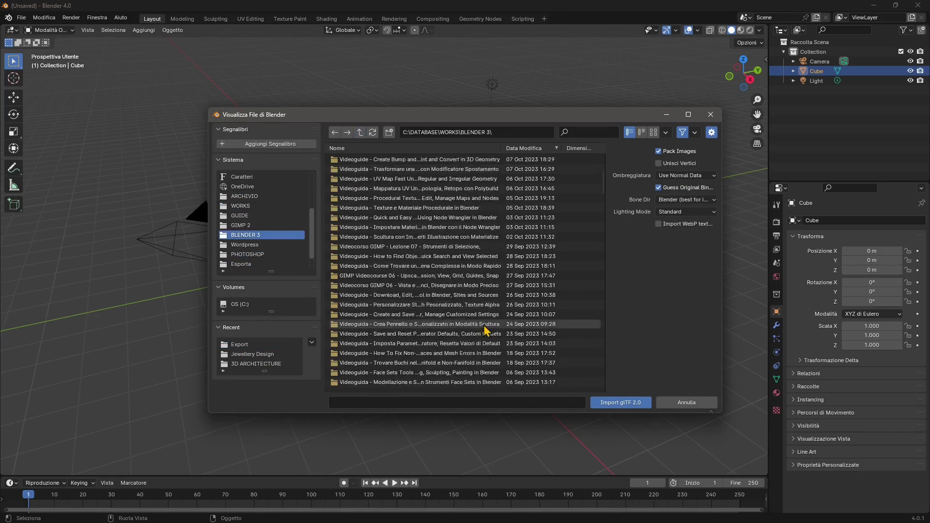
left_click_drag(604, 210, 605, 300)
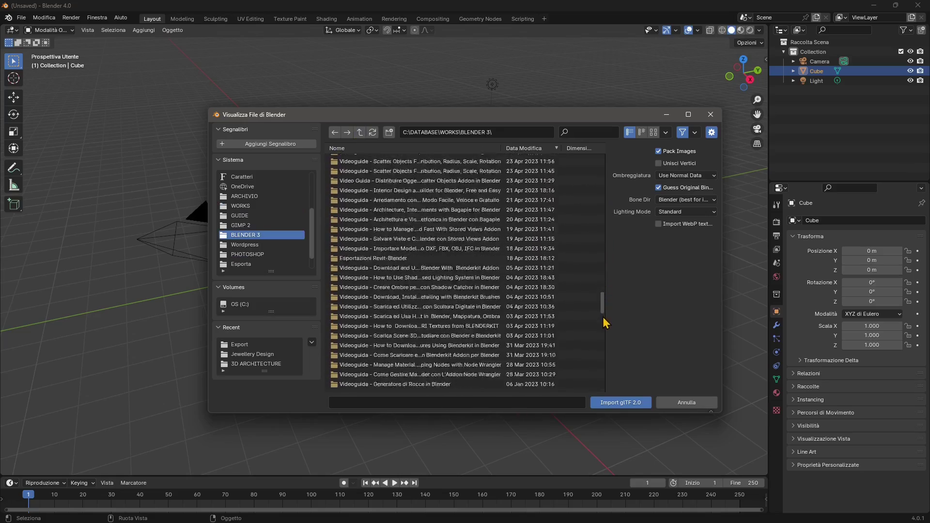
left_click_drag(605, 324, 611, 408)
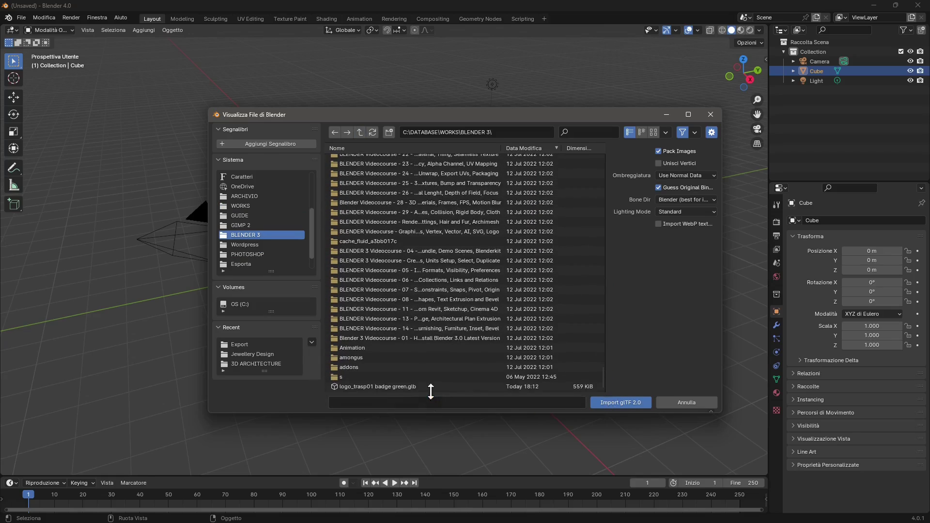
left_click(361, 388)
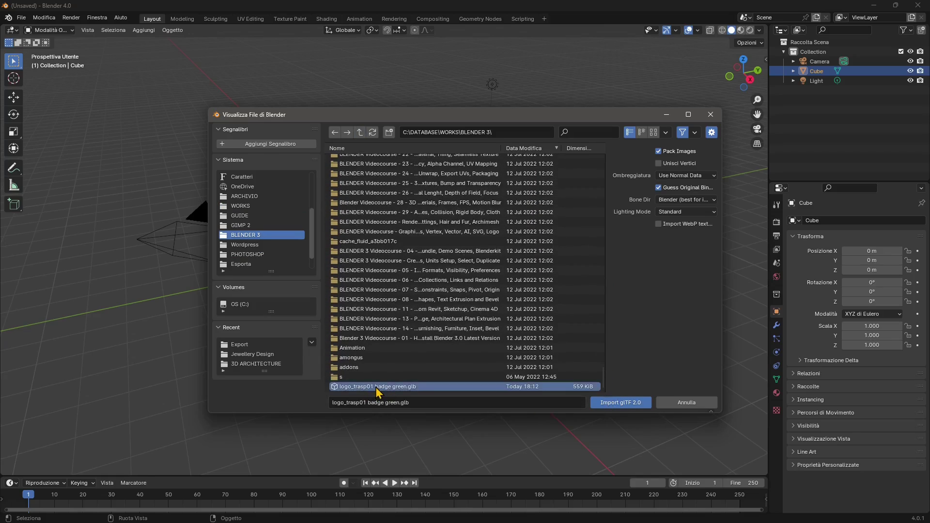
Step: Import the badge logo GLB and delete the default cube
left_click(625, 404)
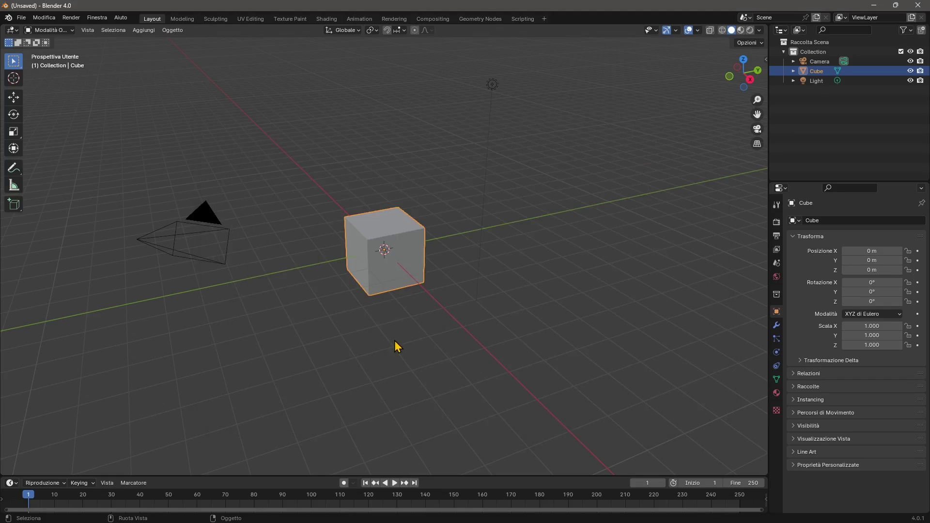
scroll(380, 236, "up", 4)
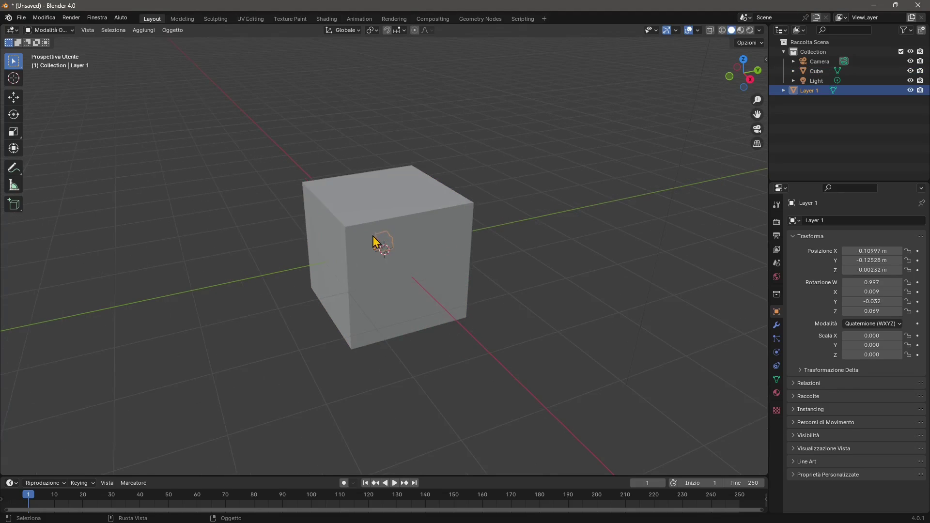
left_click(419, 209)
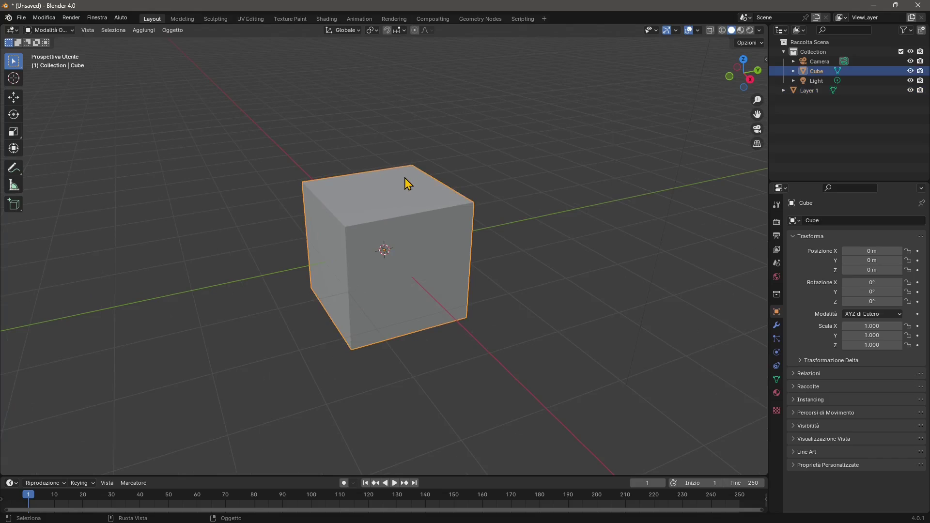
key("Delete")
Step: Select the imported Layer 1 logo and view it in Material Preview shading
scroll(384, 245, "up", 8)
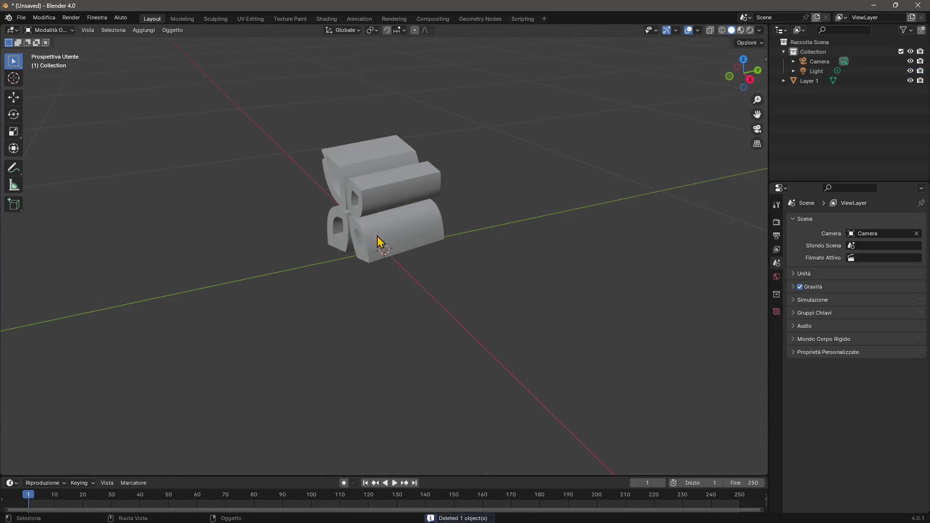
left_click_drag(385, 246, 401, 216)
left_click(401, 216)
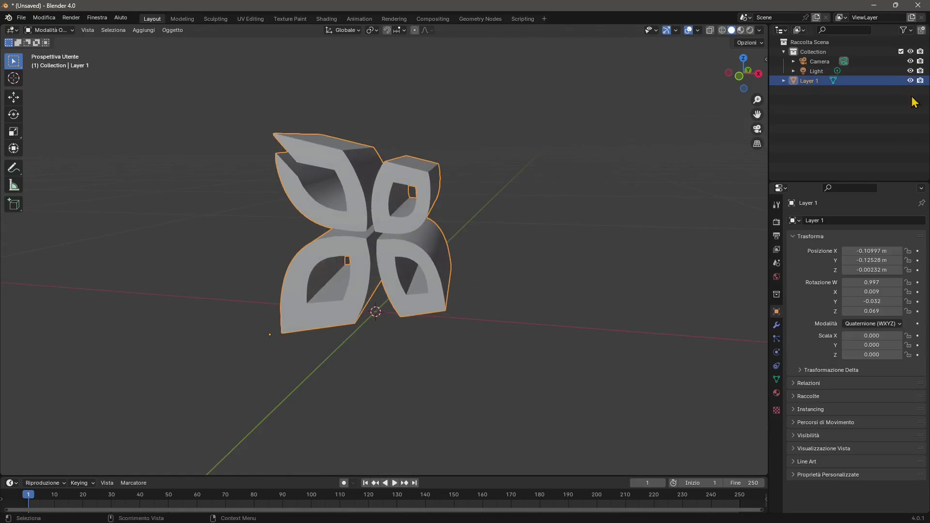
left_click(741, 30)
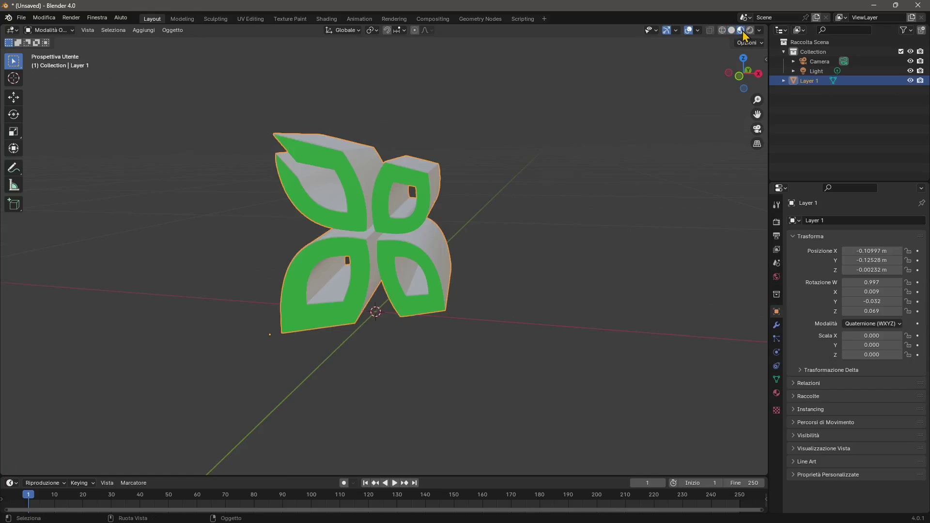
mouse_move(454, 268)
left_mouse_down()
mouse_move(554, 282)
mouse_move(409, 276)
mouse_move(392, 287)
mouse_move(425, 285)
left_mouse_up()
Step: Inspect the logo's bevel and extrusion materials and raise the Extrusion Material's Metallic value
left_click(776, 393)
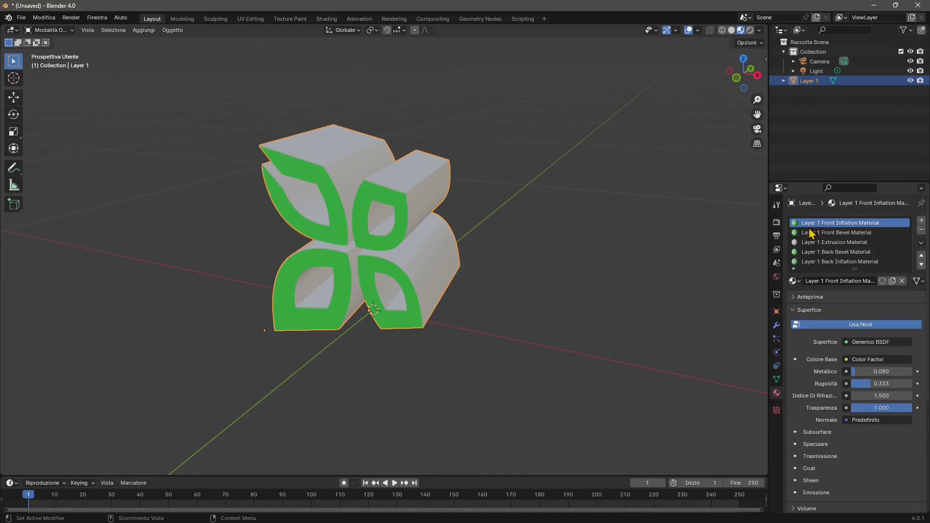
left_click_drag(370, 199, 407, 250)
left_click(838, 233)
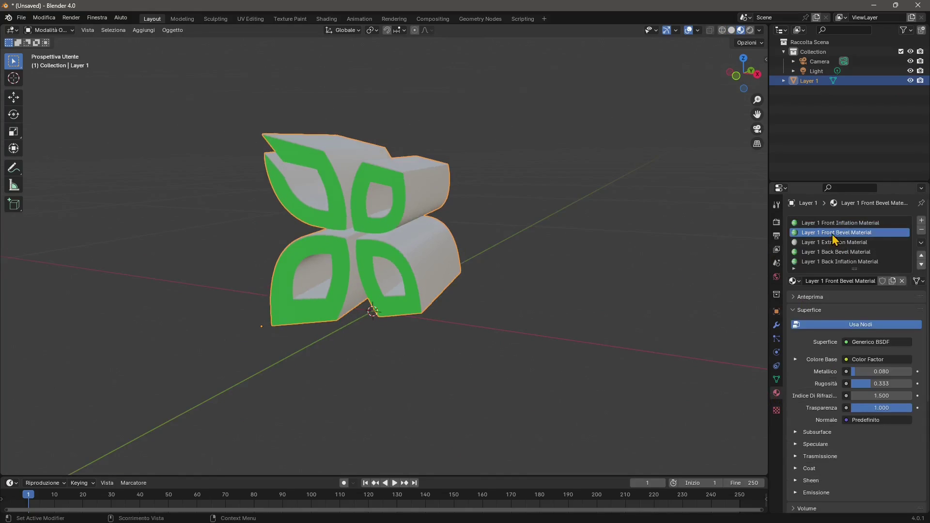
left_click(830, 242)
left_click(827, 253)
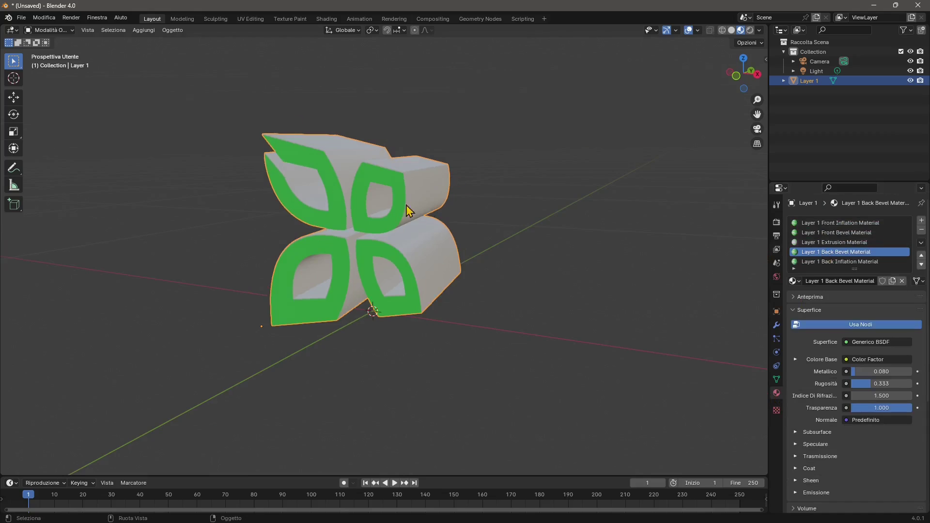
scroll(847, 241, "down", 1)
left_click(798, 225)
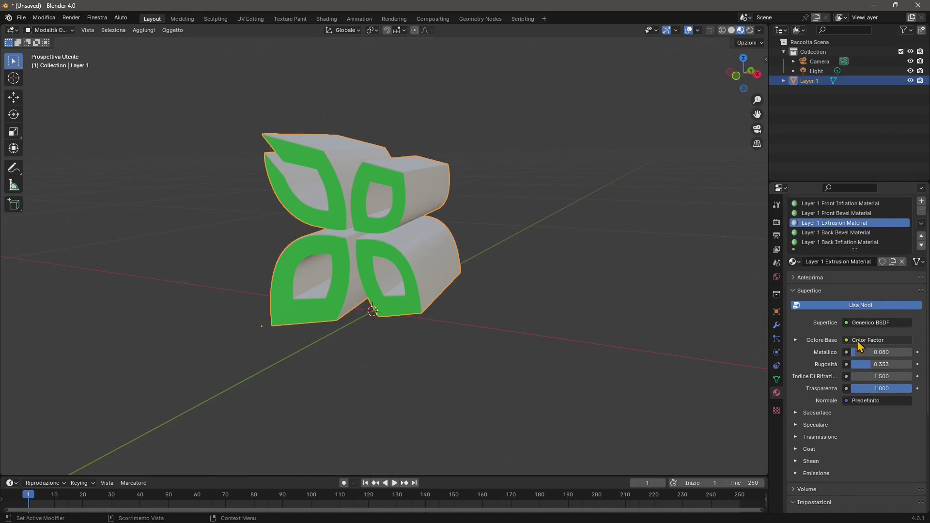
mouse_move(862, 352)
left_mouse_down()
mouse_move(912, 352)
mouse_move(887, 343)
left_mouse_up()
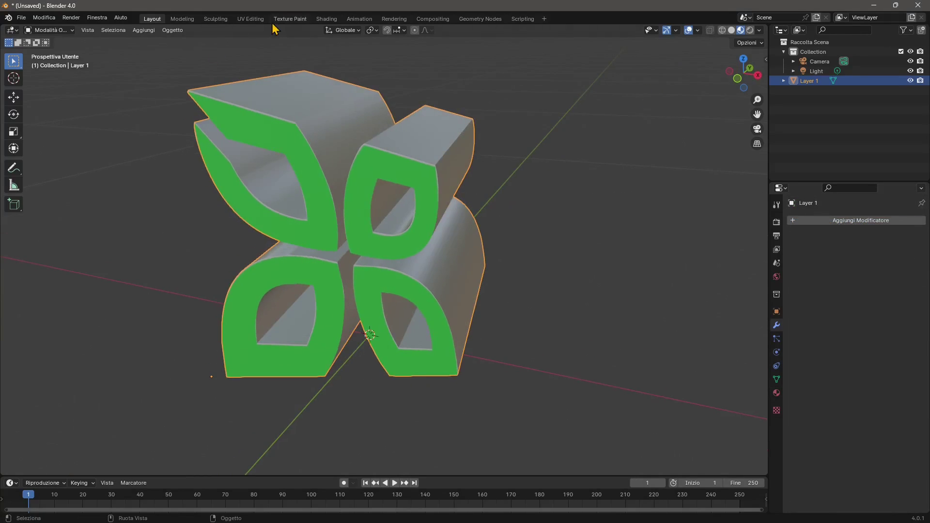
Step: In the Texture Paint workspace, zoom in and brush green strokes over the logo's grey extrusion faces
left_click(278, 21)
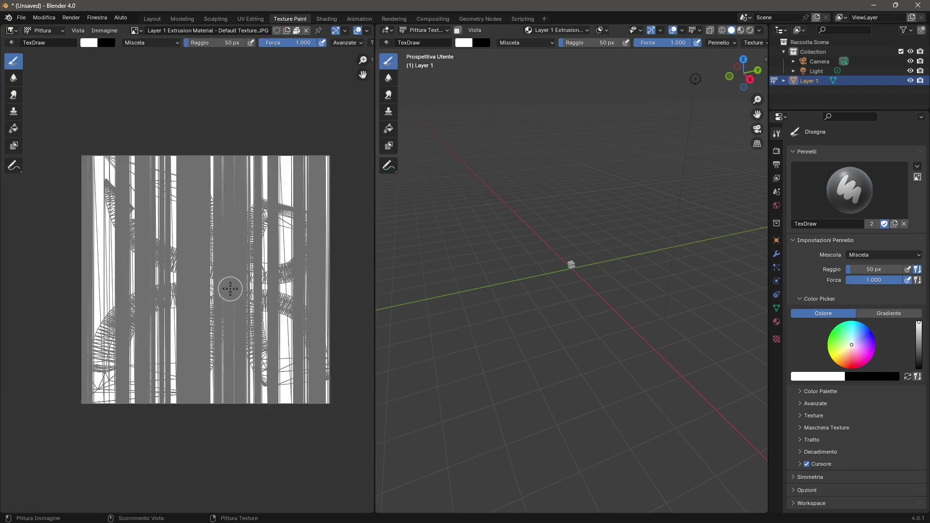
scroll(221, 266, "up", 1)
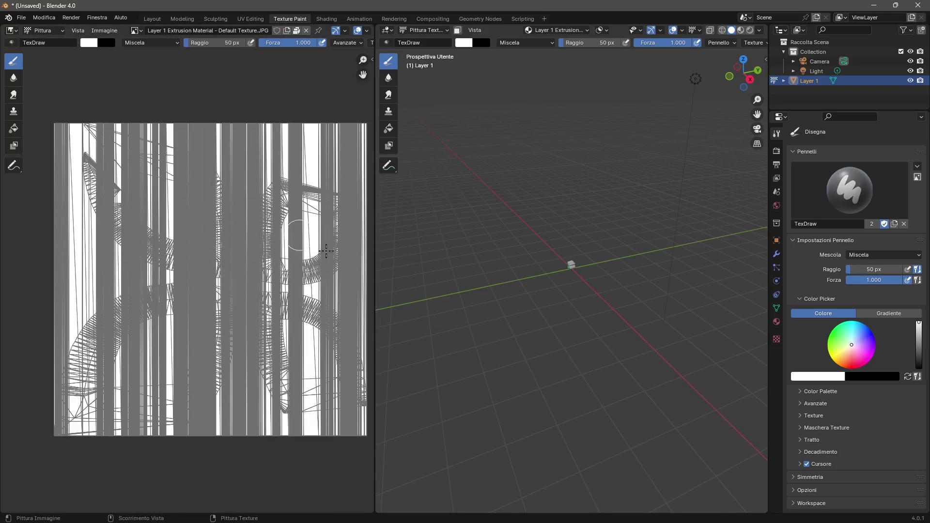
scroll(571, 284, "up", 10)
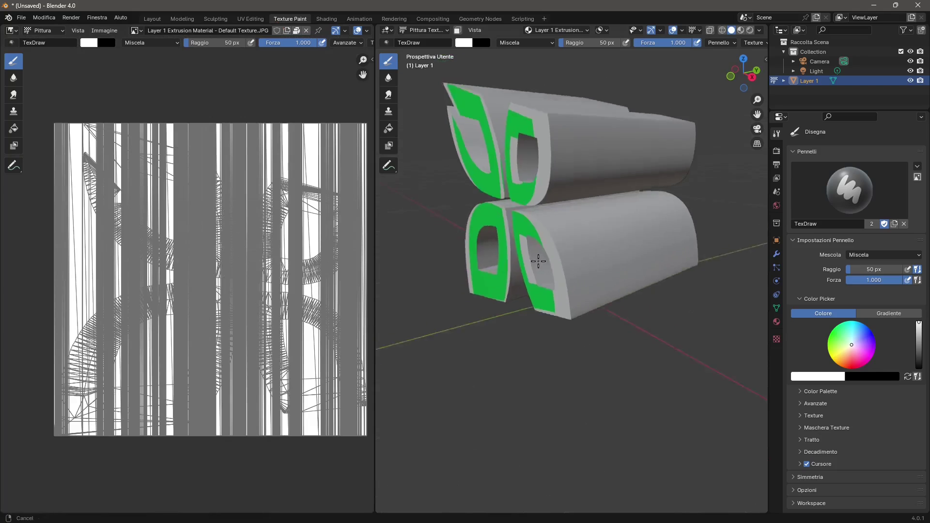
mouse_move(598, 210)
left_mouse_down()
mouse_move(613, 260)
mouse_move(601, 288)
mouse_move(613, 374)
mouse_move(538, 311)
mouse_move(587, 203)
left_mouse_up()
mouse_move(666, 232)
left_mouse_down()
mouse_move(653, 242)
mouse_move(678, 287)
mouse_move(575, 376)
mouse_move(538, 334)
mouse_move(531, 232)
mouse_move(544, 243)
mouse_move(577, 197)
mouse_move(609, 262)
mouse_move(637, 280)
mouse_move(561, 291)
mouse_move(685, 233)
mouse_move(645, 185)
mouse_move(701, 322)
mouse_move(562, 296)
mouse_move(727, 378)
mouse_move(644, 295)
mouse_move(605, 330)
mouse_move(591, 302)
left_mouse_up()
key("s")
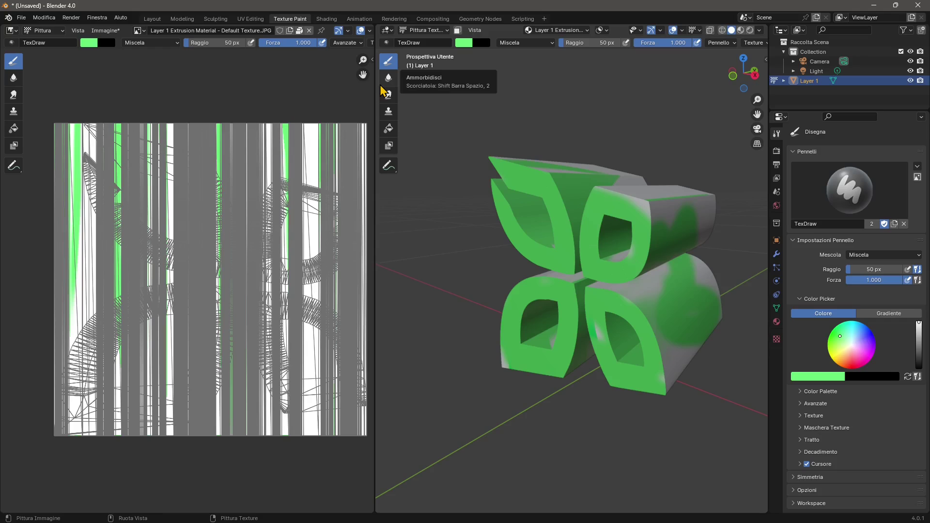
Step: Return to the Layout workspace, restore Blender's window to a smaller size, and orbit the painted logo
left_click(152, 18)
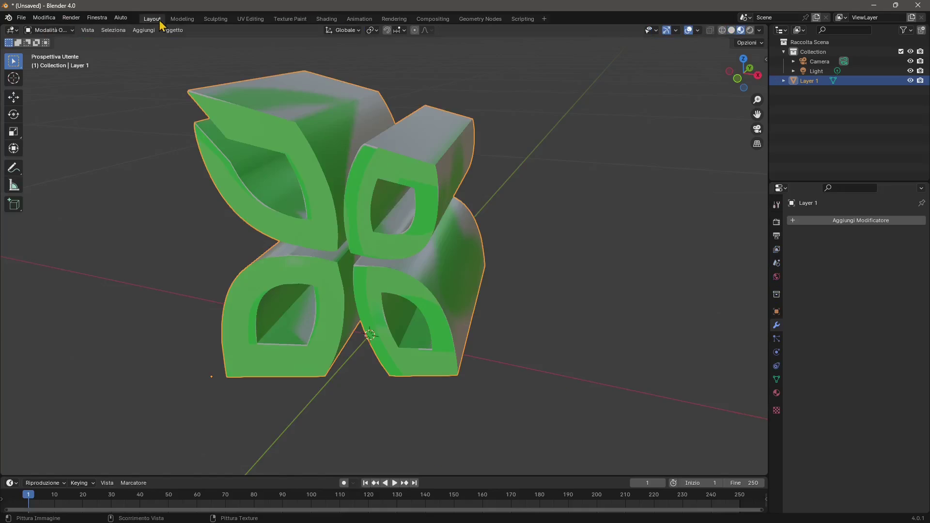
mouse_move(339, 238)
left_mouse_down()
mouse_move(394, 213)
mouse_move(384, 243)
mouse_move(391, 204)
mouse_move(500, 228)
mouse_move(509, 109)
left_mouse_up()
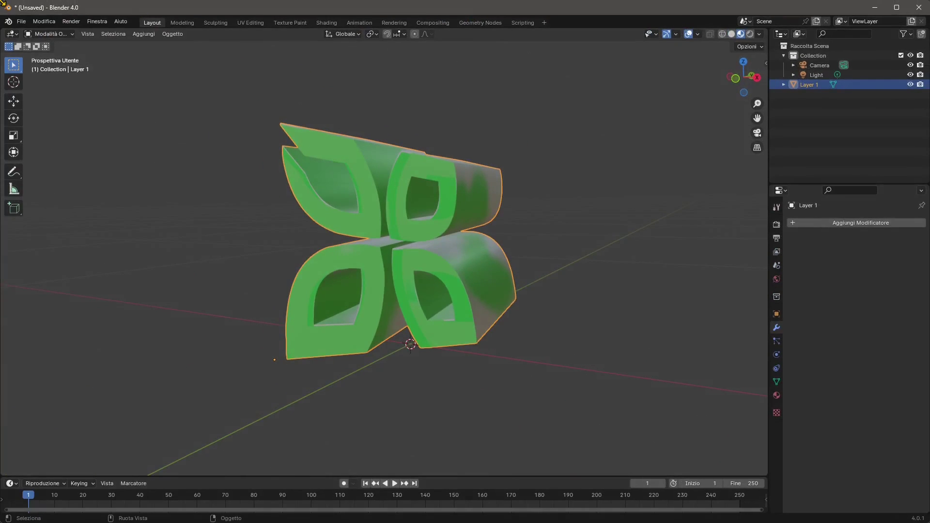
left_click_drag(3, 3, 487, 12)
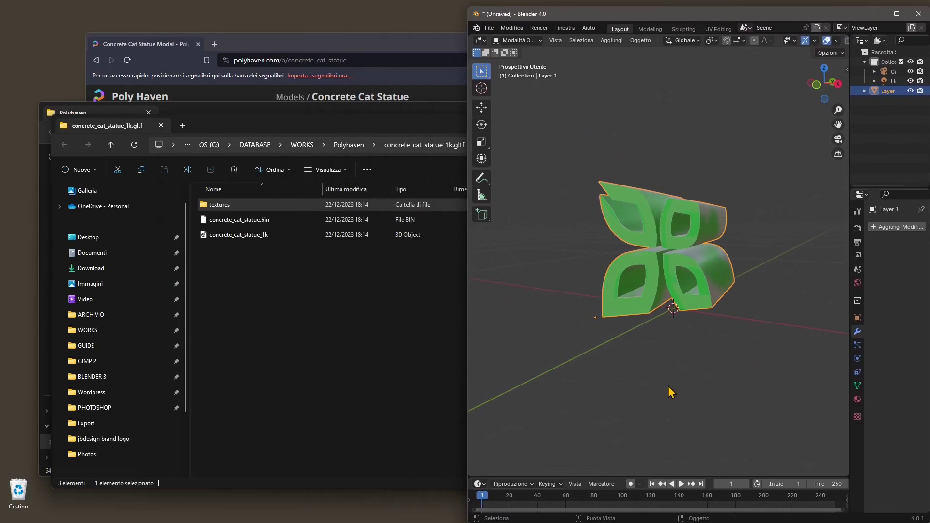
scroll(672, 210, "up", 2)
left_click_drag(673, 290, 594, 165)
left_click_drag(722, 301, 672, 332)
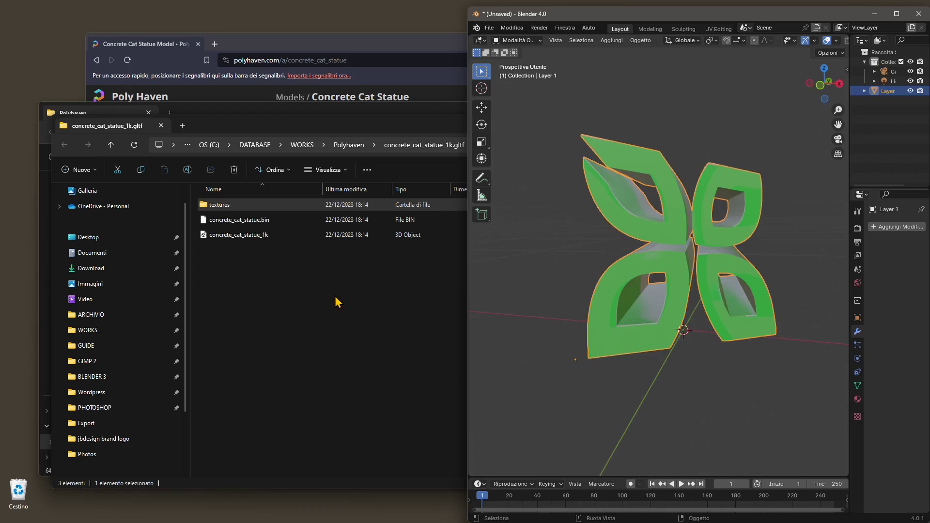
Step: Minimize the concrete_cat_statue_1k.gltf and Polyhaven Explorer windows and the browser
left_click(401, 125)
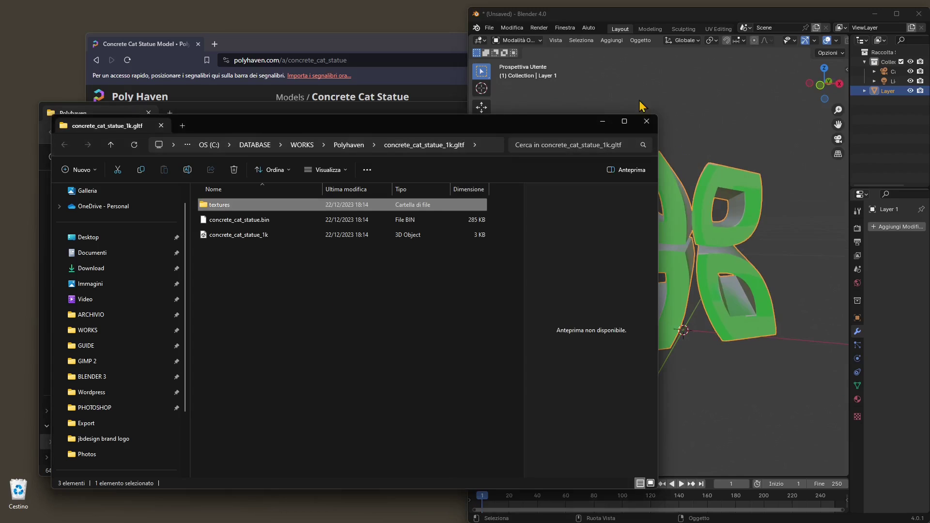
left_click(603, 122)
left_click(554, 133)
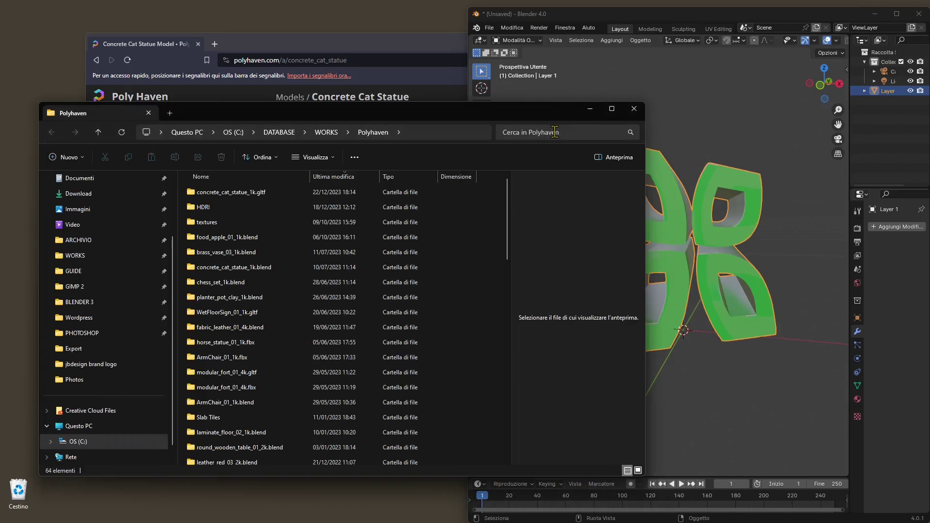
left_click(591, 110)
left_click(772, 41)
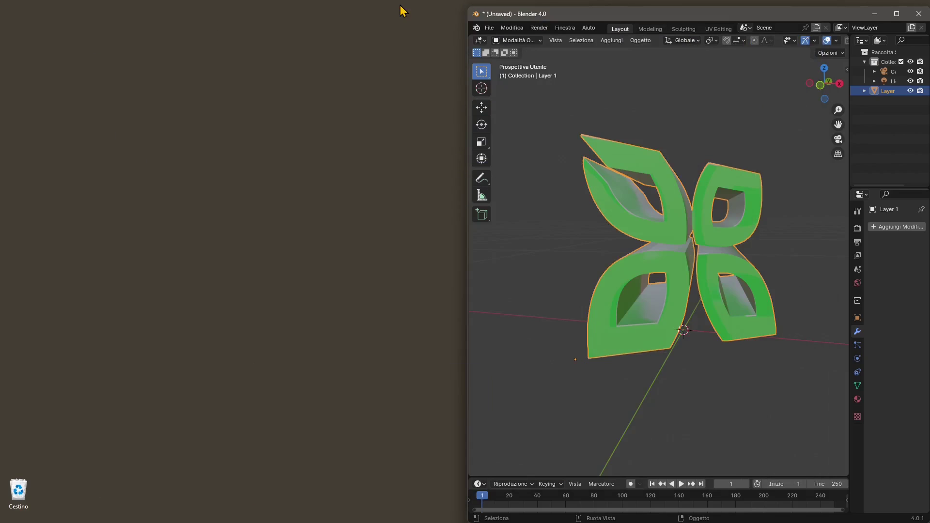